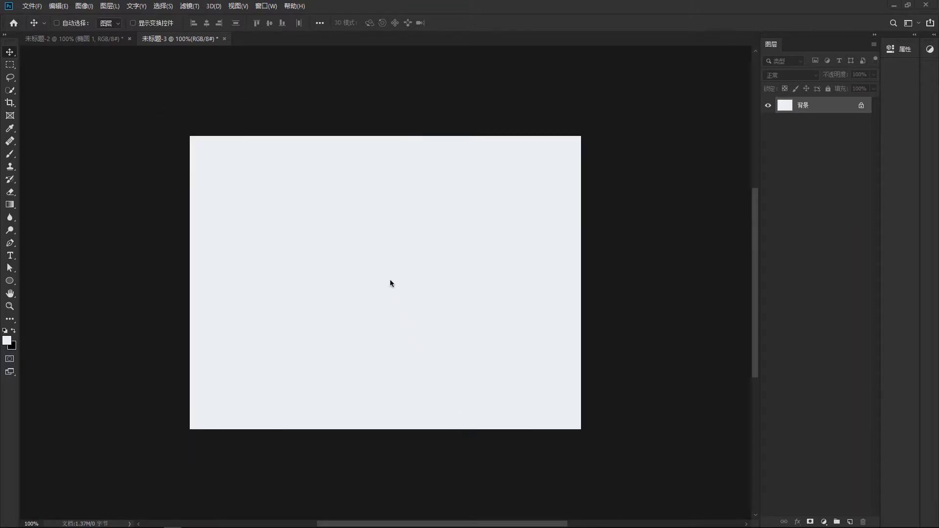
Draw a 145 × 145 px white circle shape layer in the canvas's upper-left area.
left_click_drag(397, 270, 402, 267)
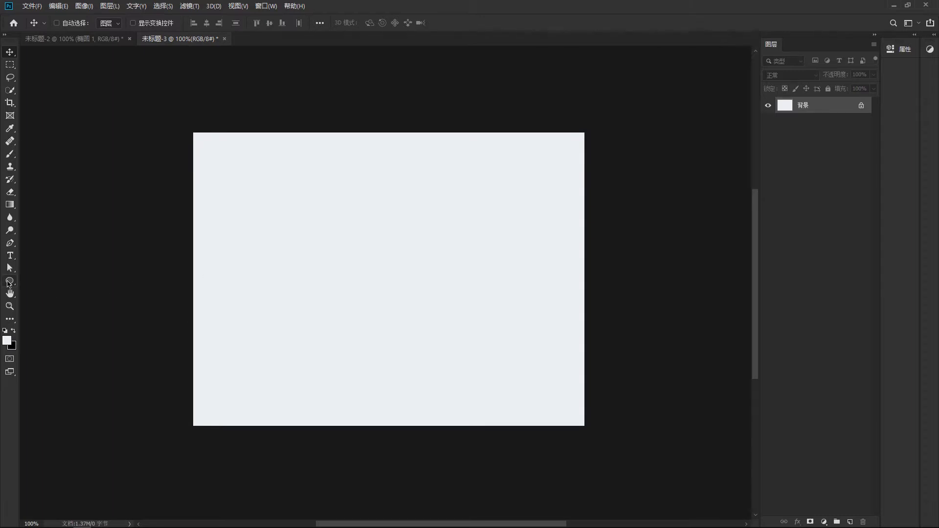
left_click(9, 281)
left_click(49, 301)
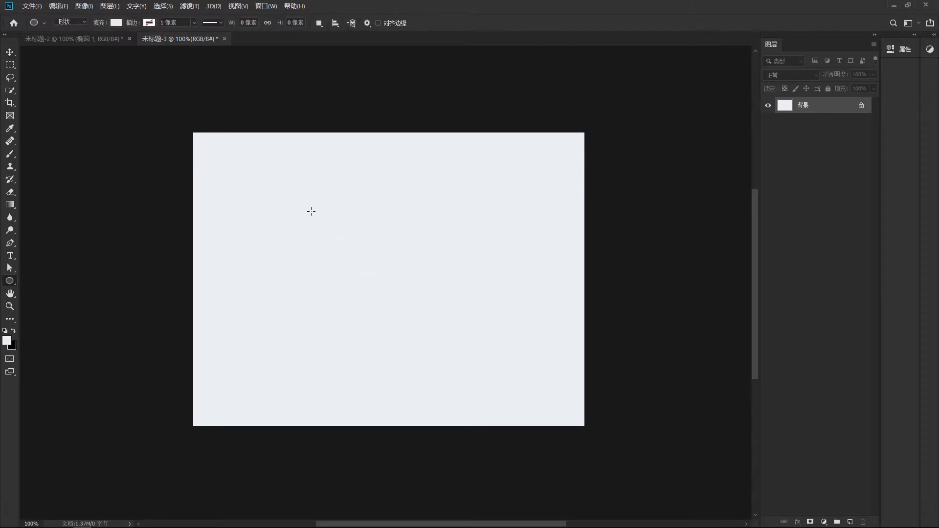
left_click_drag(269, 203, 340, 276)
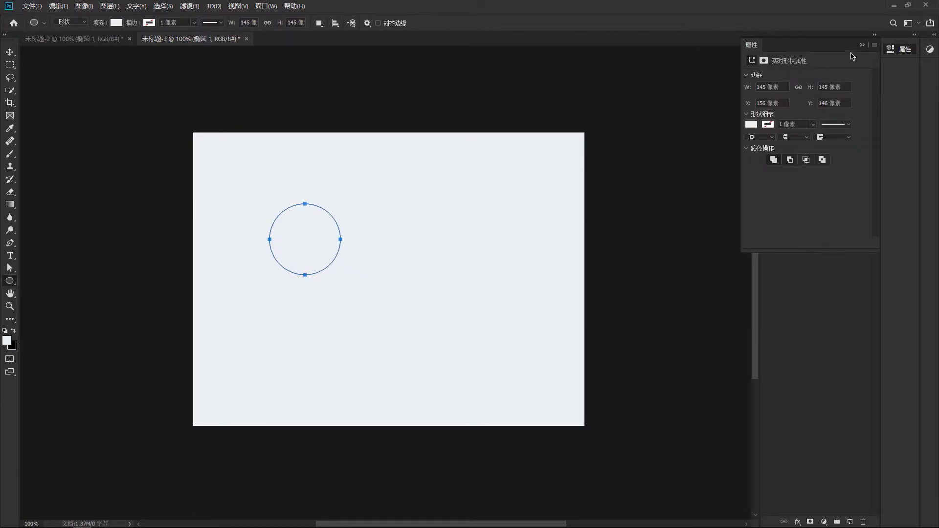
left_click(863, 45)
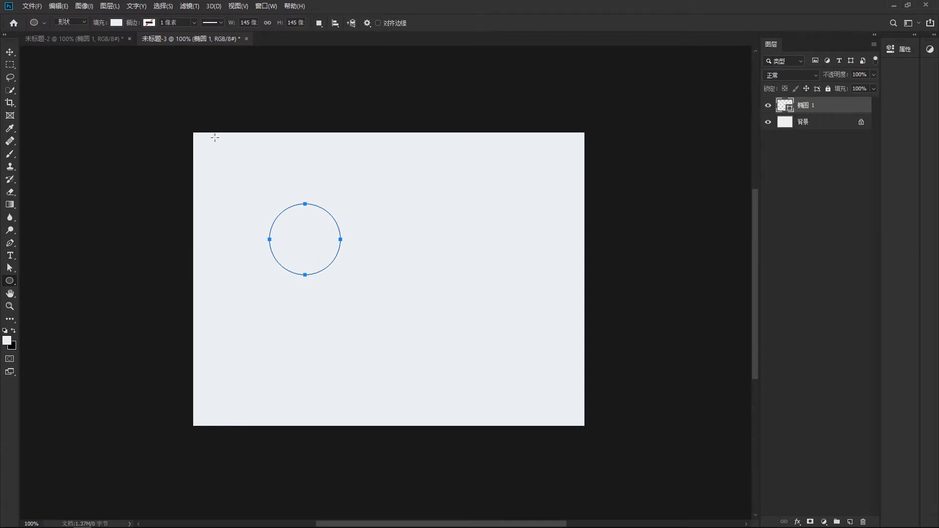
left_click(10, 52)
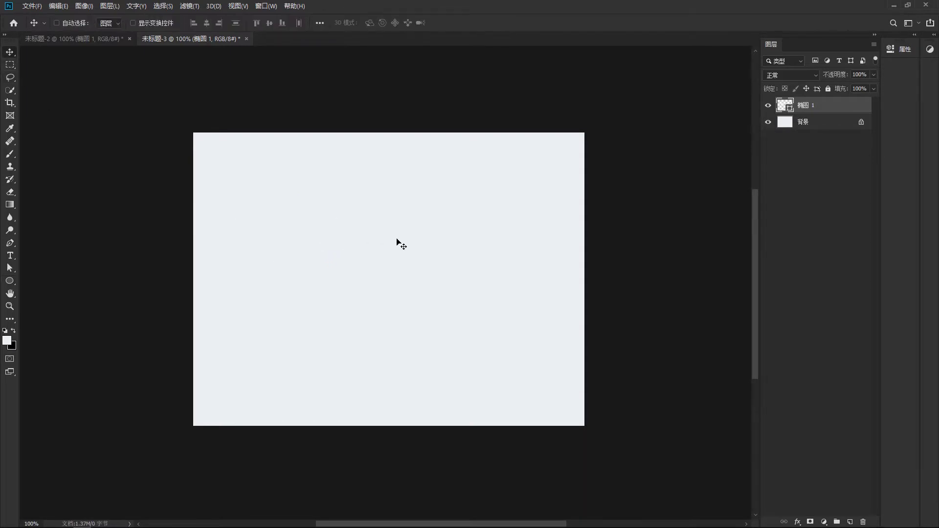
Fill the circle light blue #bdd2e9 and shift it slightly right.
double_click(786, 105)
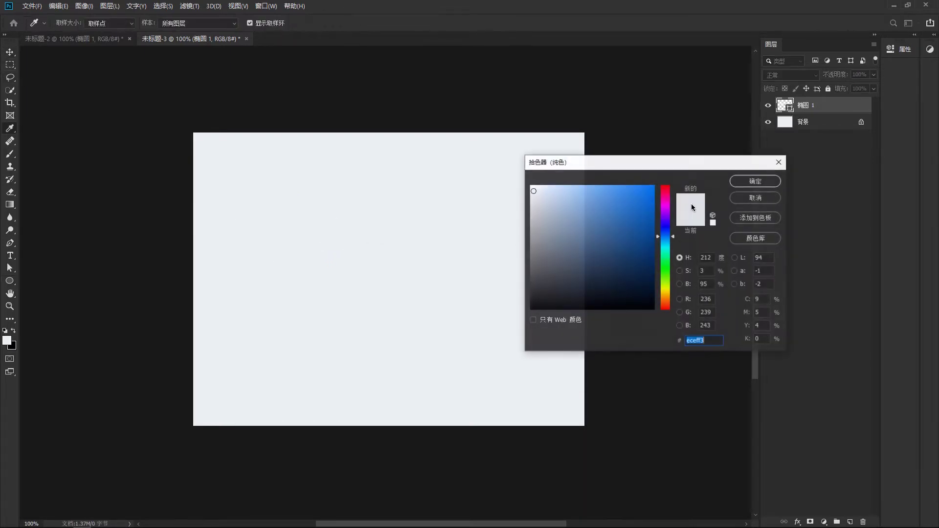
left_click(553, 196)
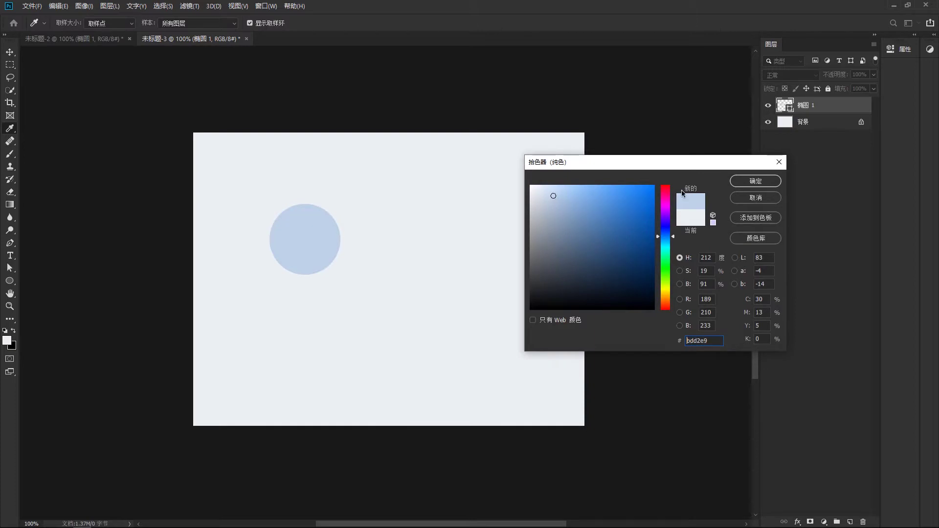
left_click(756, 181)
mouse_move(317, 248)
left_mouse_down()
mouse_move(449, 242)
mouse_move(428, 335)
left_mouse_up()
Duplicate the circle into a 2×2 grid, group it as 组 1, and place the gear icon.
left_click(812, 122, "shift")
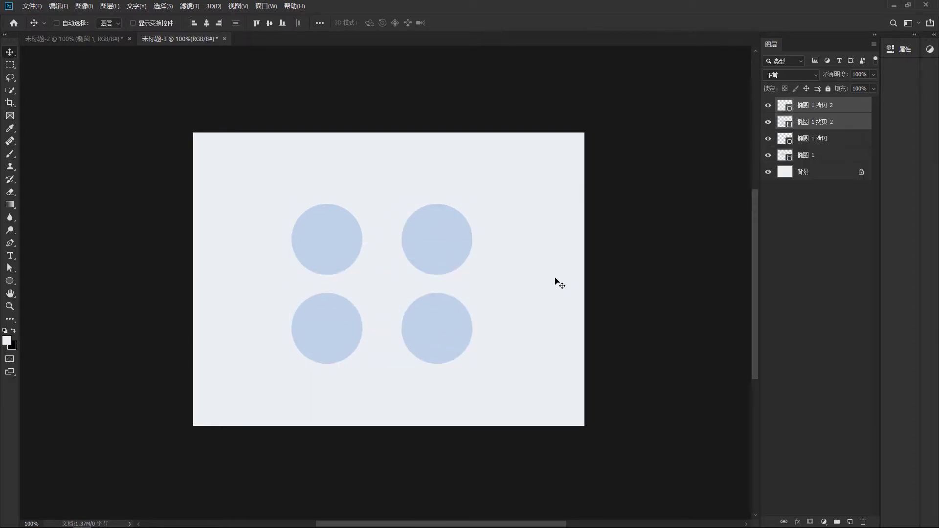
left_click(813, 112)
left_click(810, 155, "shift")
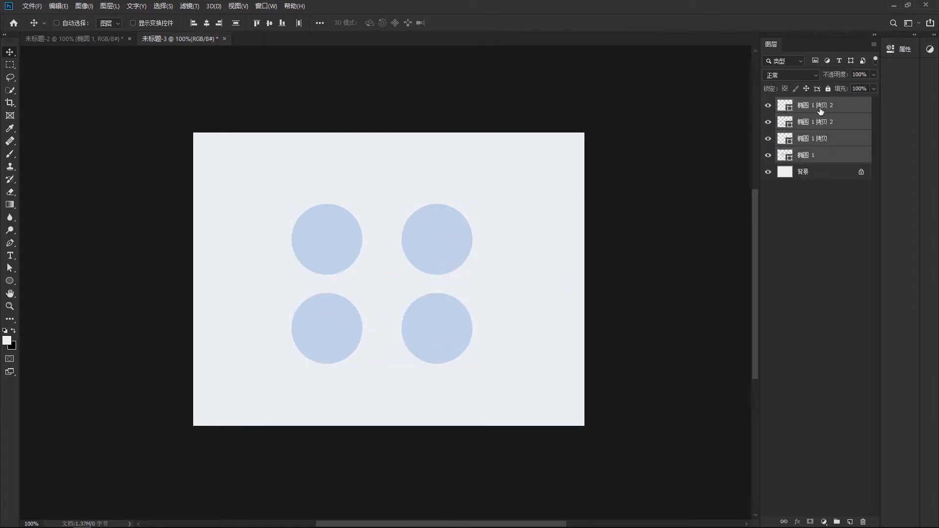
key("ctrl+g")
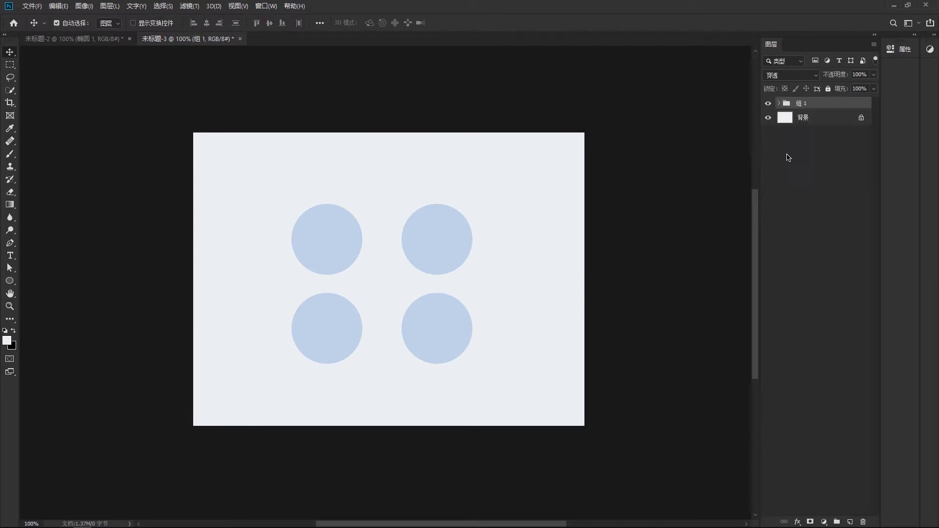
mouse_move(436, 255)
left_mouse_down()
mouse_move(436, 240)
mouse_move(441, 254)
left_mouse_up()
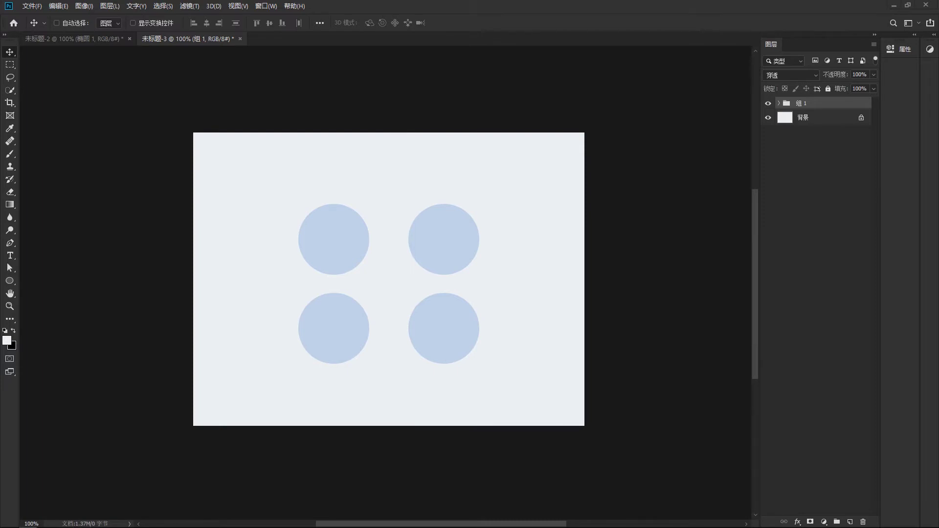
left_click_drag(35, 323, 380, 284)
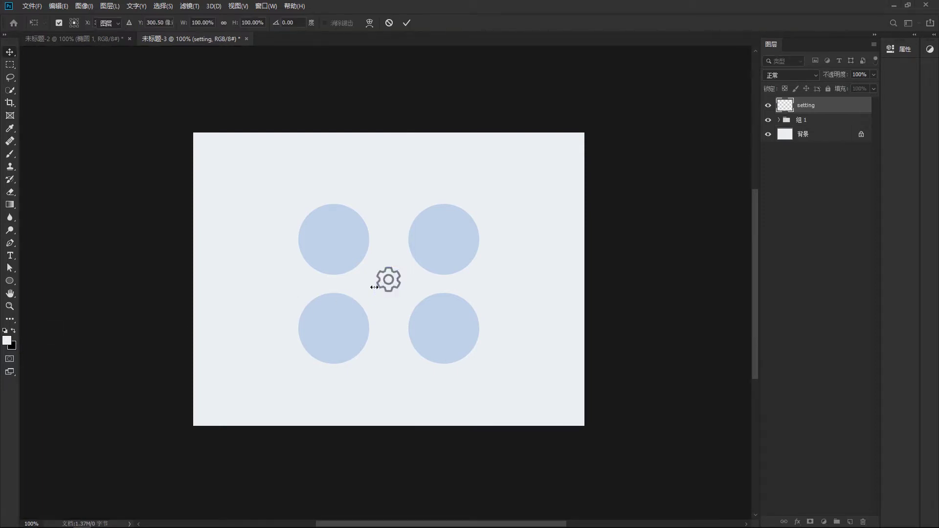
Place the icons and position the gear and chat icons in the upper two circles.
key("Return")
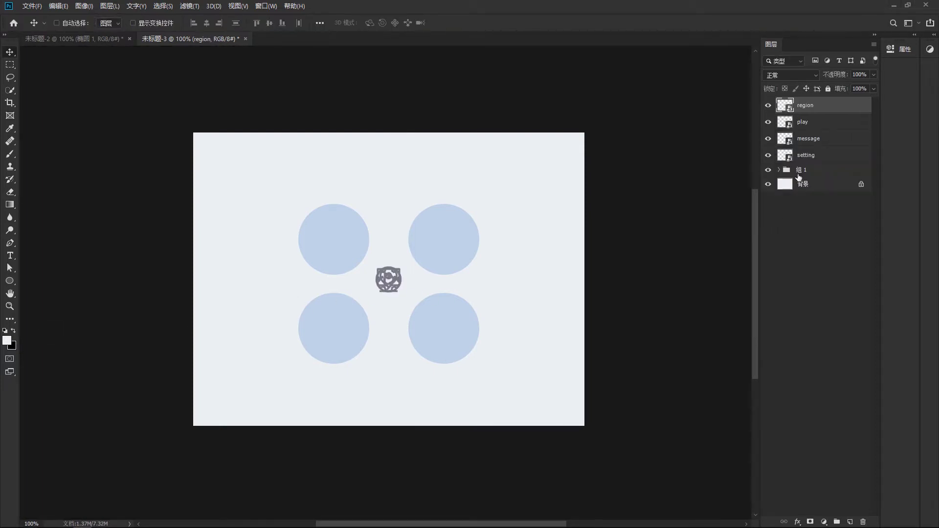
left_click(805, 158, "shift")
left_click_drag(388, 279, 334, 239)
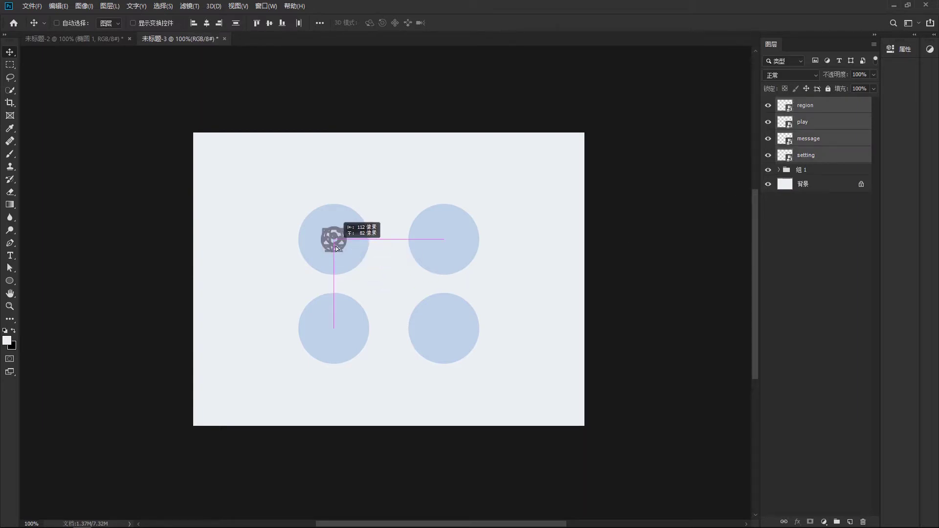
left_click(826, 110)
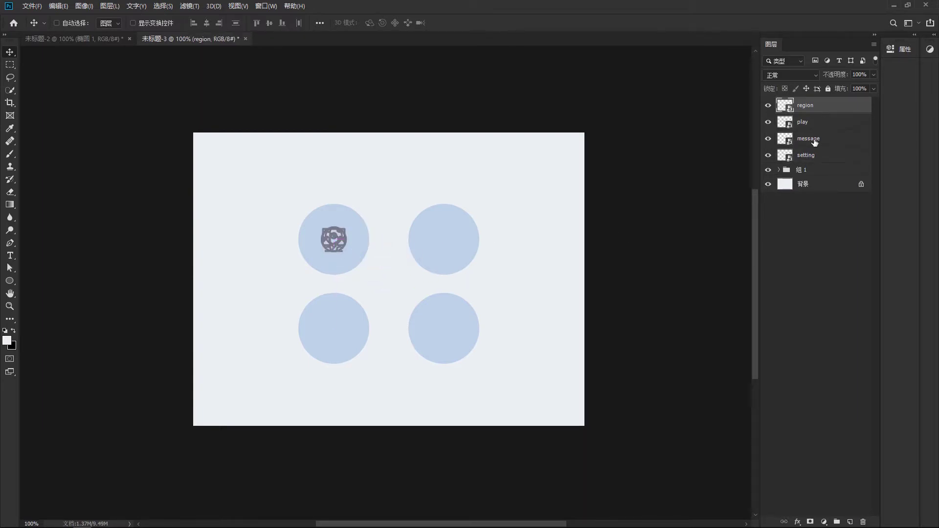
left_click(815, 139, "shift")
left_click_drag(343, 242, 452, 243)
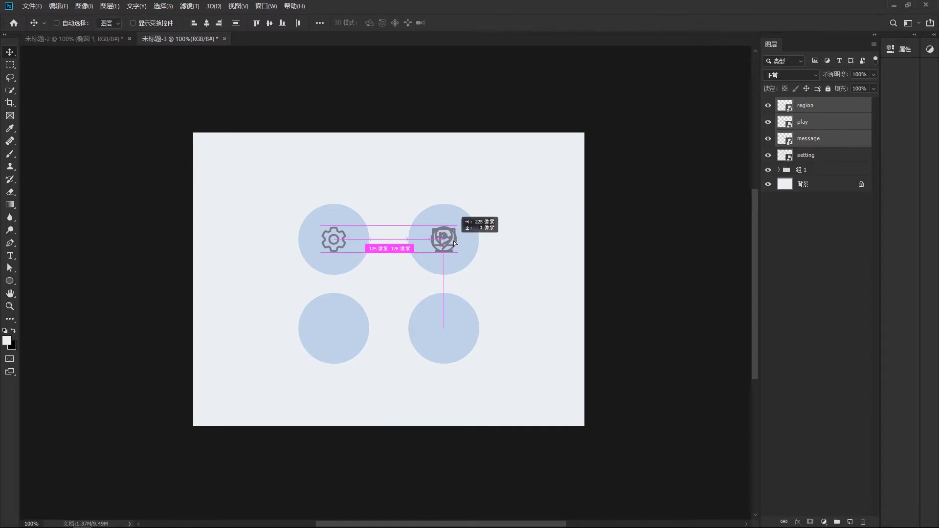
Position the play and location icons in the lower circles and group all four icons as 组 2.
left_click(810, 112)
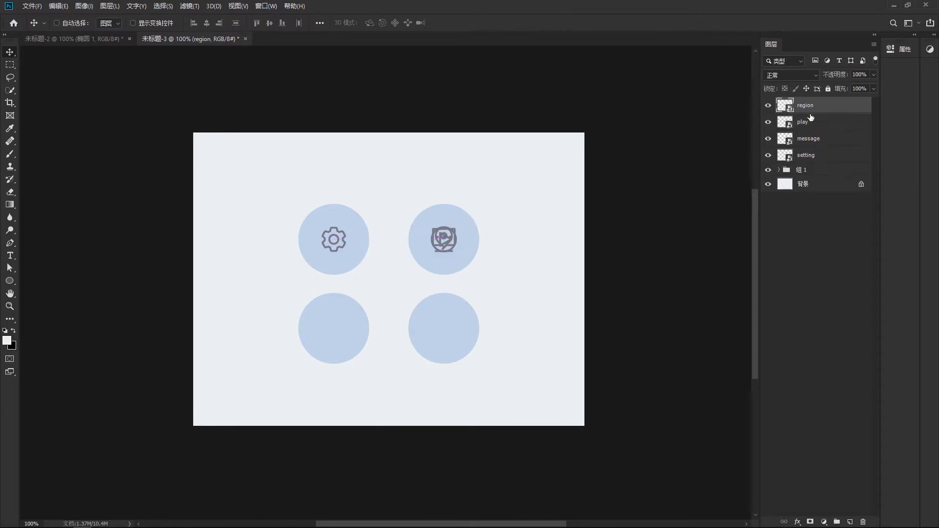
left_click(810, 127, "shift")
mouse_move(454, 268)
left_mouse_down()
mouse_move(454, 357)
mouse_move(340, 339)
left_mouse_up()
left_click(796, 108)
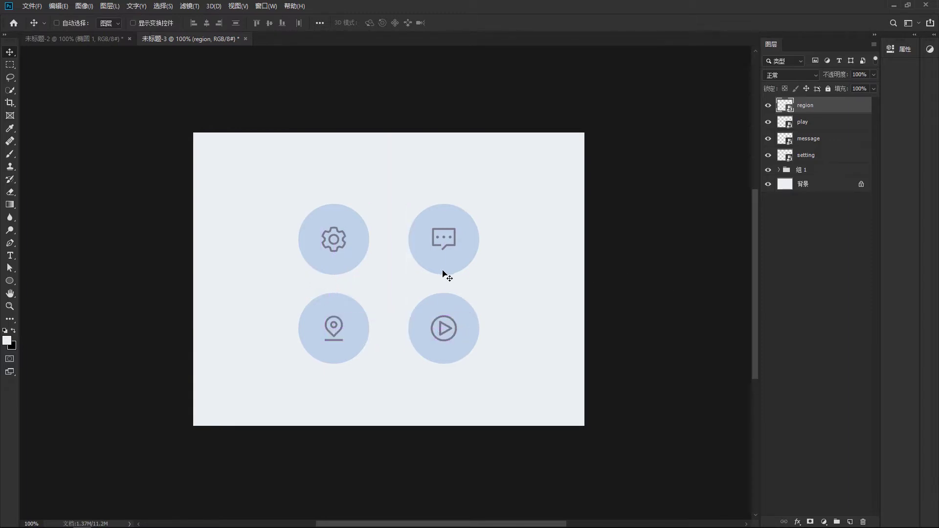
left_click(824, 156, "shift")
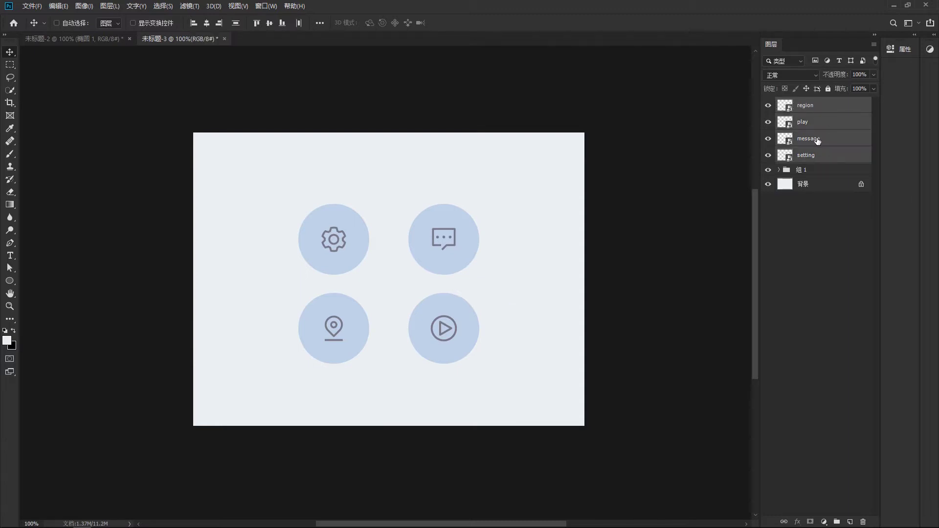
key("ctrl+g")
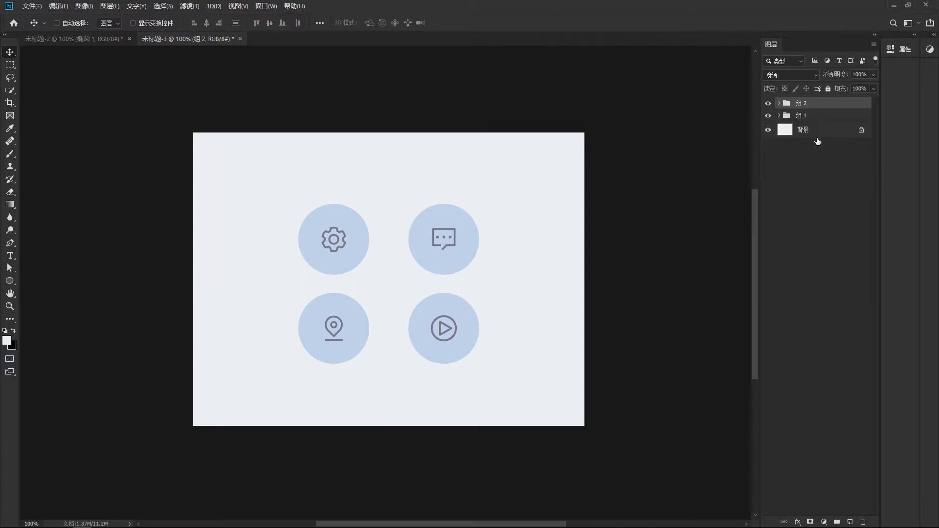
left_click(779, 116)
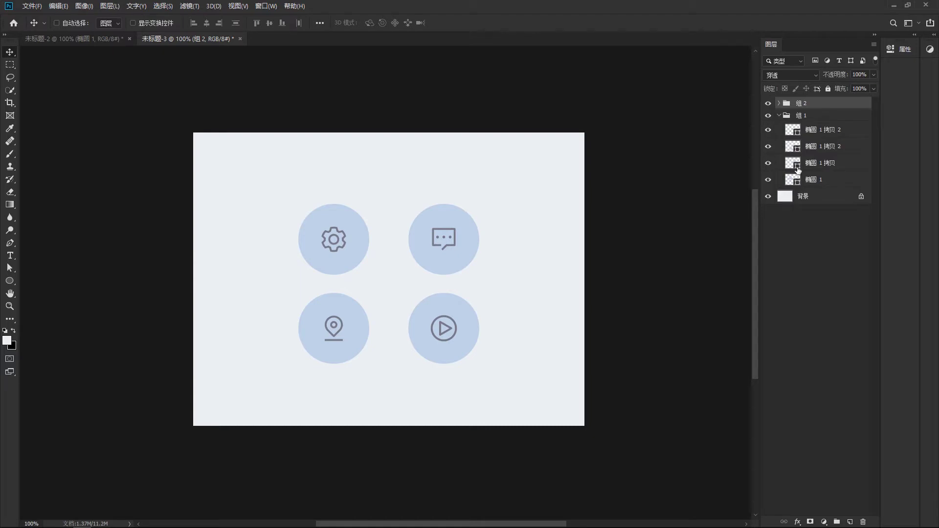
Refill the play circle with the sampled pale canvas colour #eceff3.
double_click(793, 131)
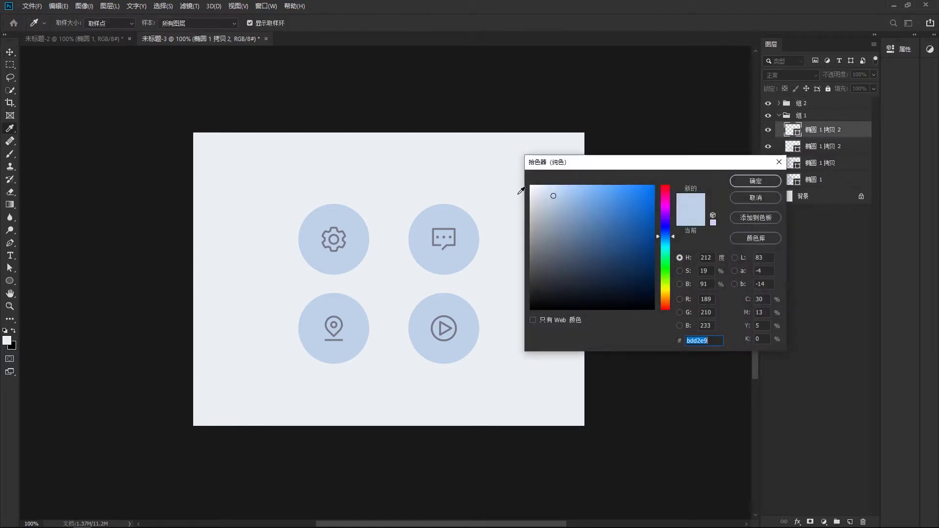
left_click(436, 169)
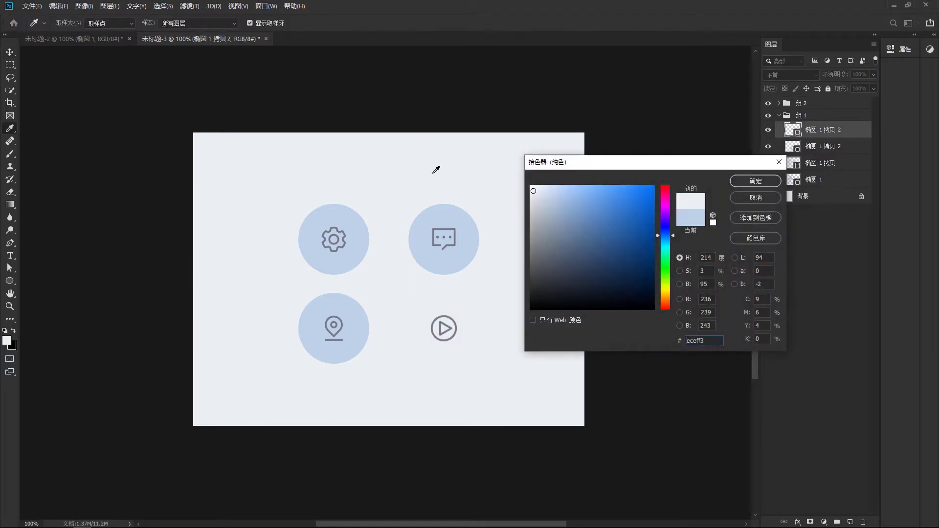
left_click(742, 186)
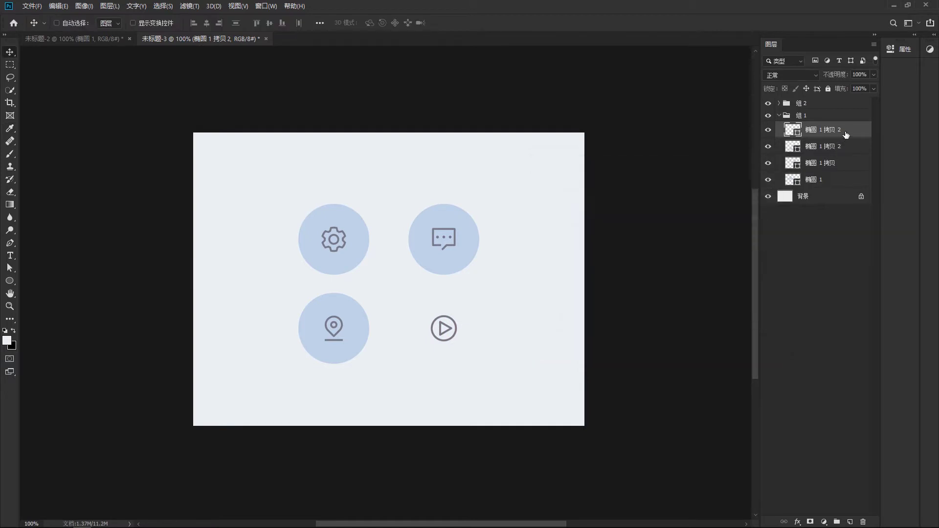
Copy the play circle's shape attributes and paste them onto the other three circles.
right_click(854, 143)
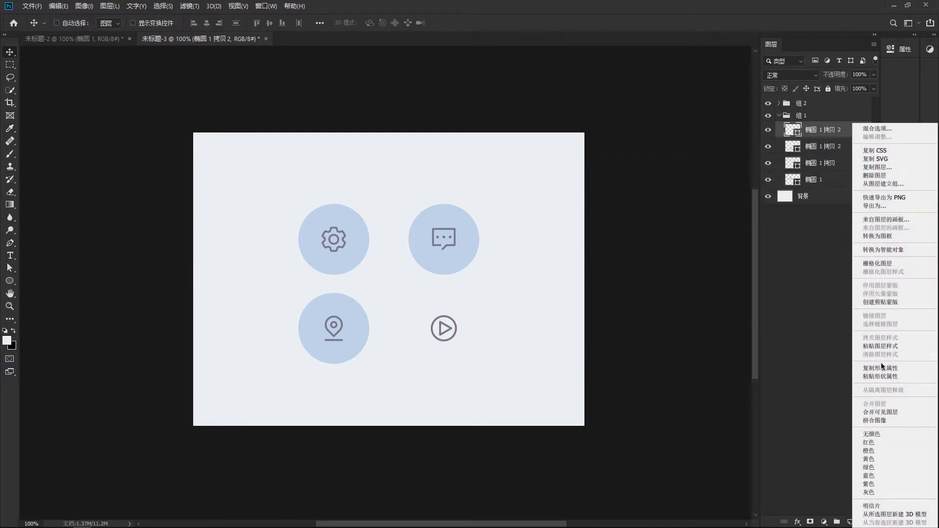
left_click(874, 369)
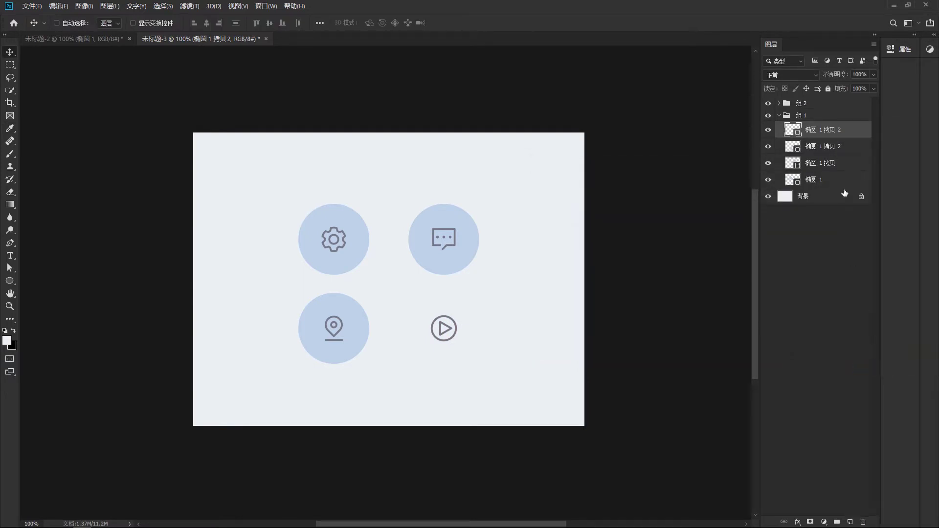
left_click(839, 151)
left_click(839, 180, "shift")
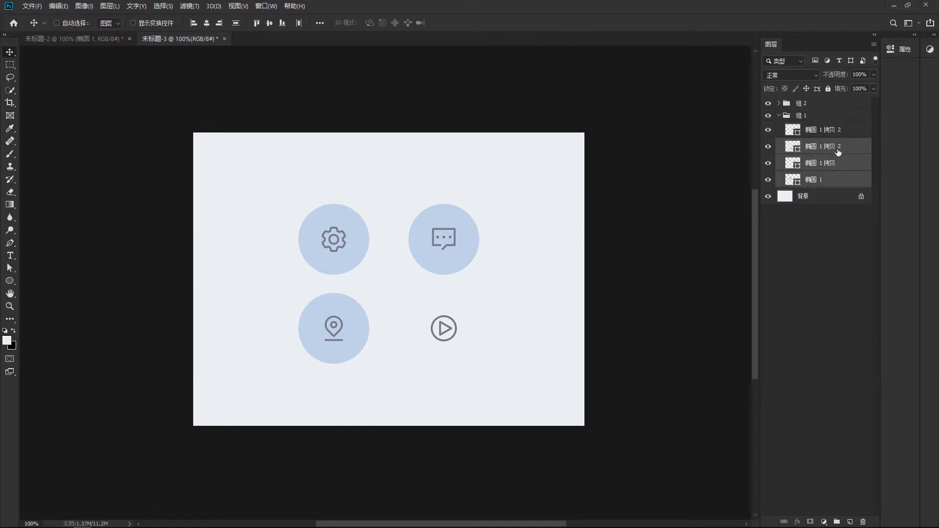
right_click(845, 176)
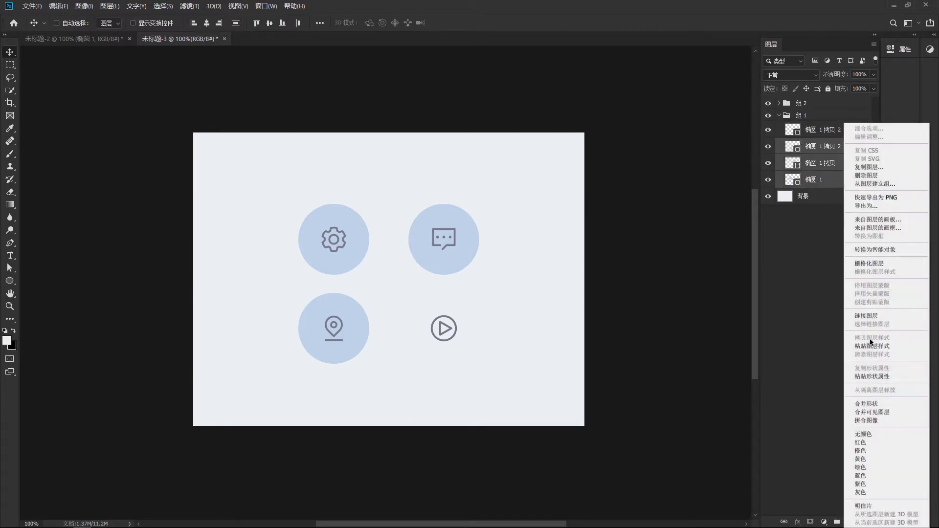
left_click(870, 376)
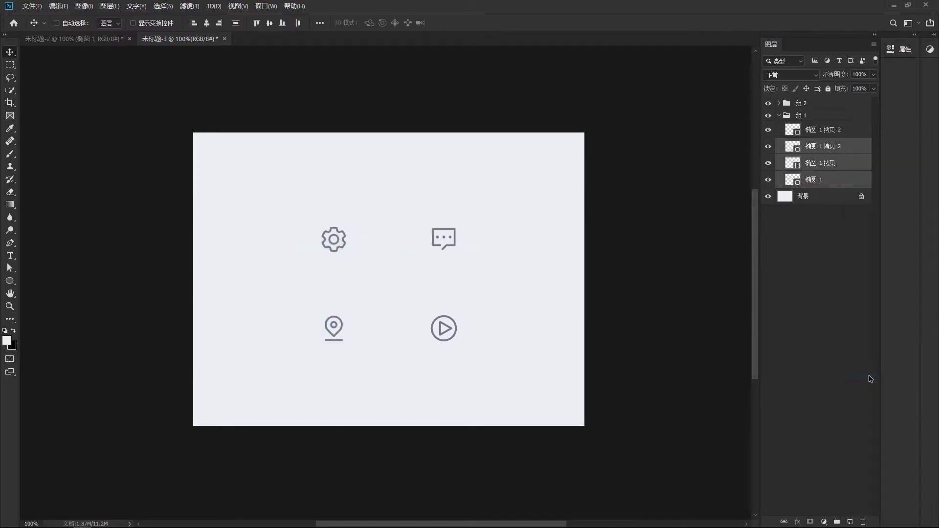
left_click(840, 181)
left_click(857, 129)
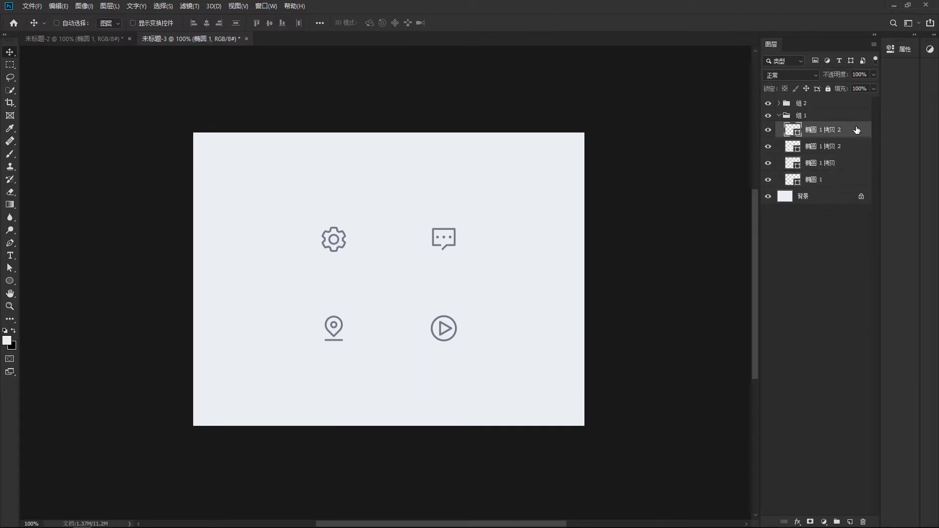
Add a 35%-opacity drop shadow (3 px distance, 7 px size) to the play circle at -45°.
double_click(857, 130)
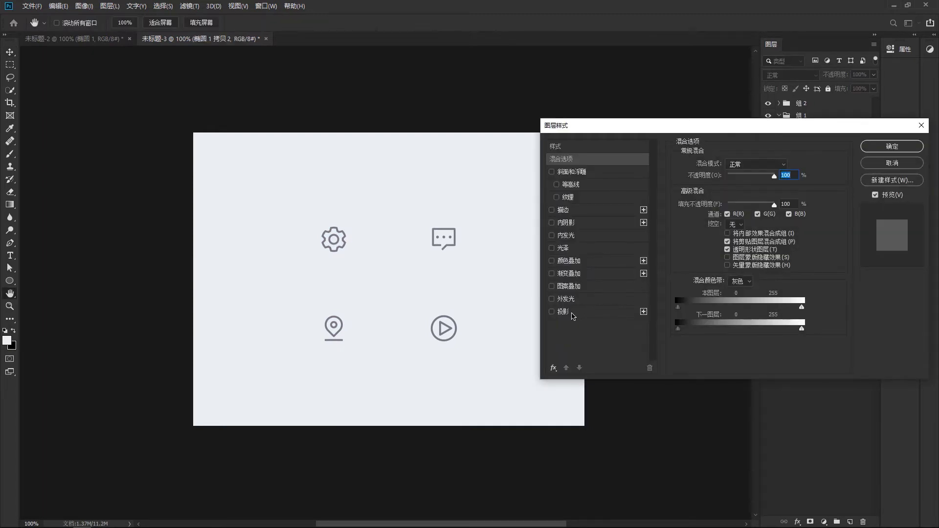
left_click(569, 316)
left_click_drag(629, 127, 619, 119)
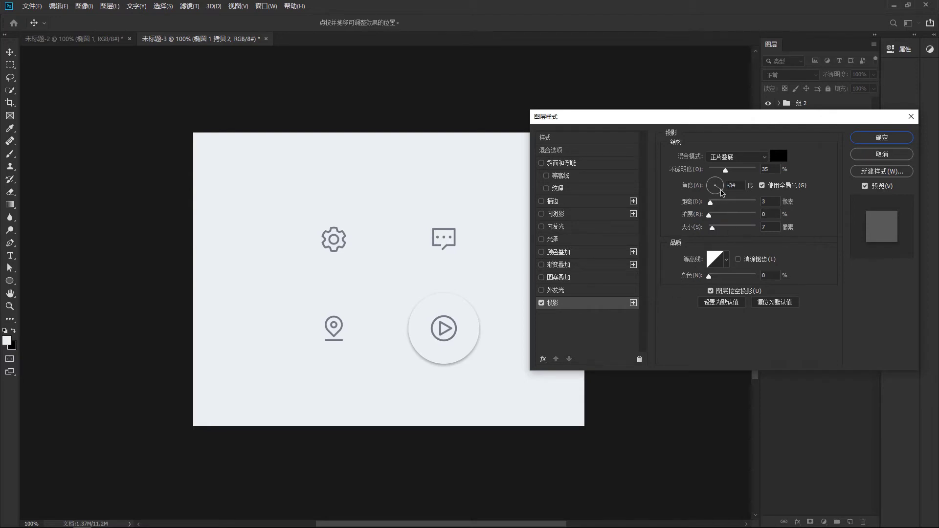
left_click(723, 192)
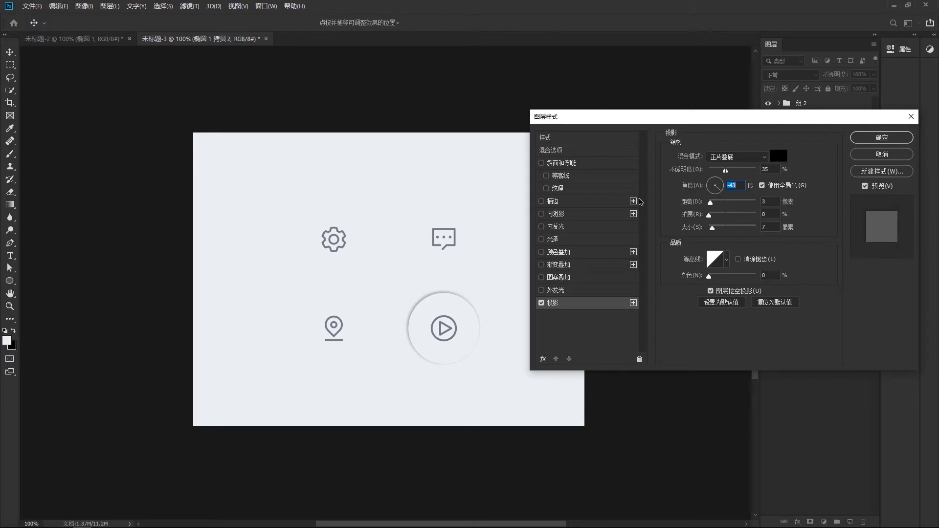
left_click_drag(681, 119, 664, 115)
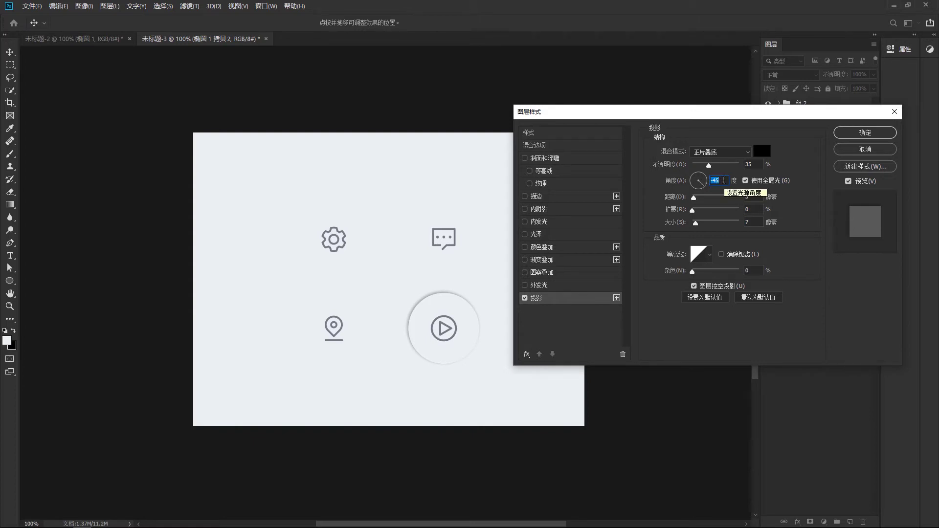
Make the shadow a Normal-mode white #ffffff glow with 22 px distance and 10 px size.
left_click(729, 153)
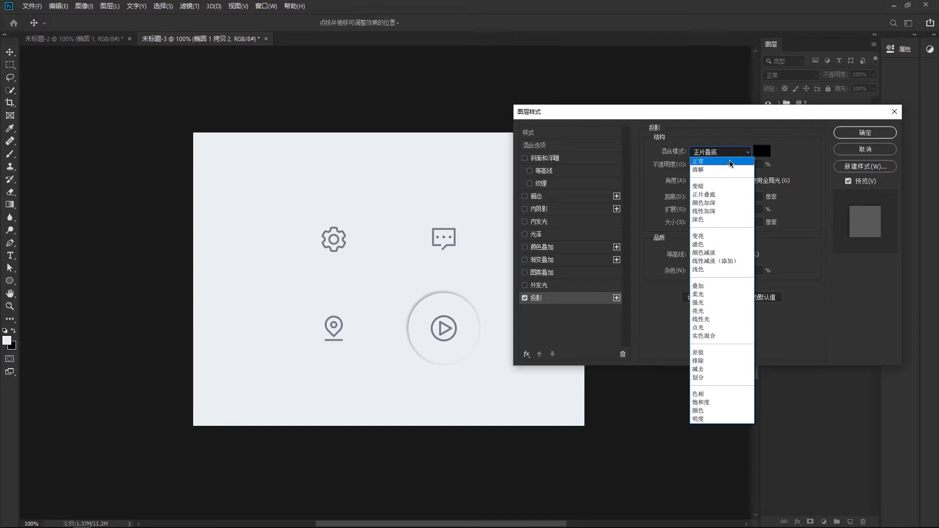
left_click(731, 163)
left_click(761, 151)
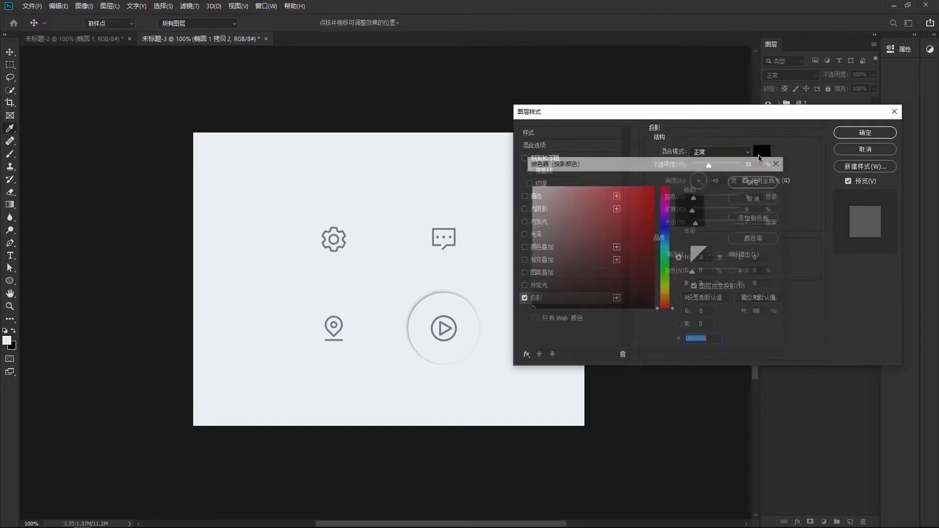
type("ffffff")
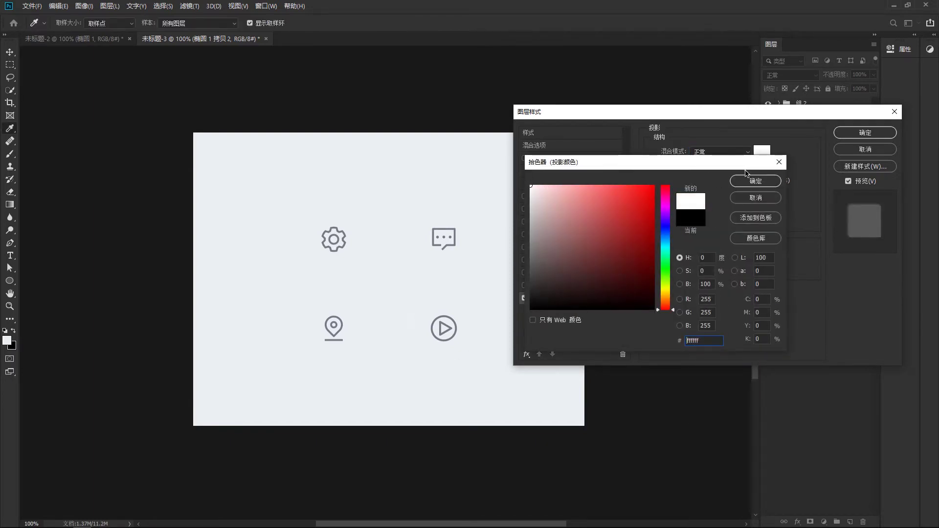
left_click(755, 181)
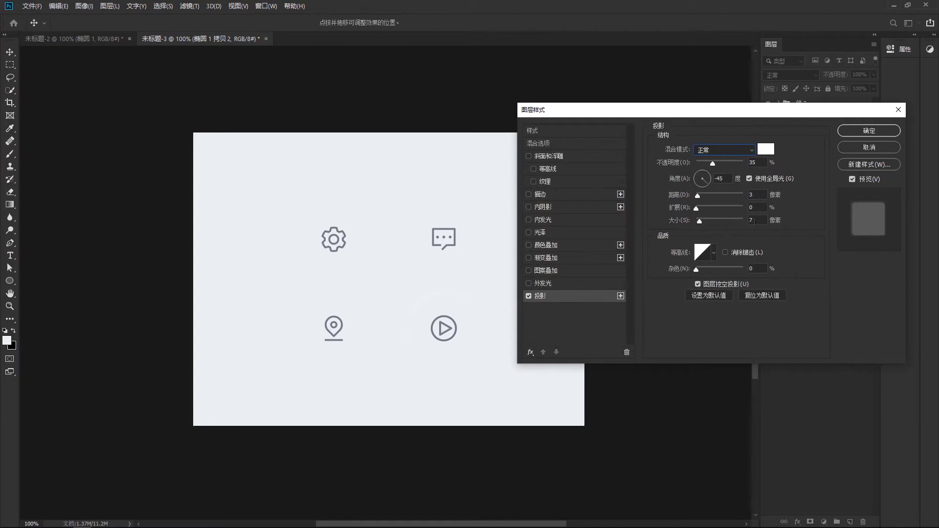
scroll(758, 220, "up", 7)
left_click(758, 196)
scroll(759, 199, "up", 8)
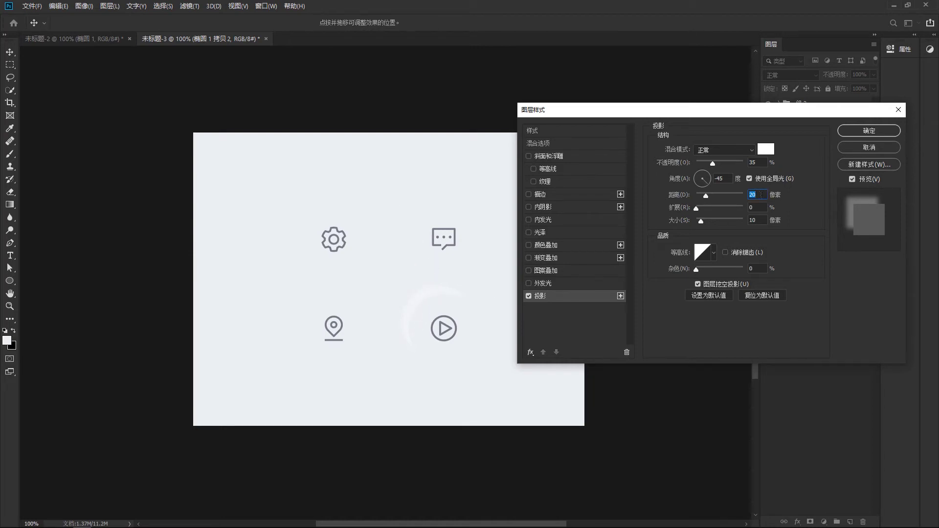
key("Down")
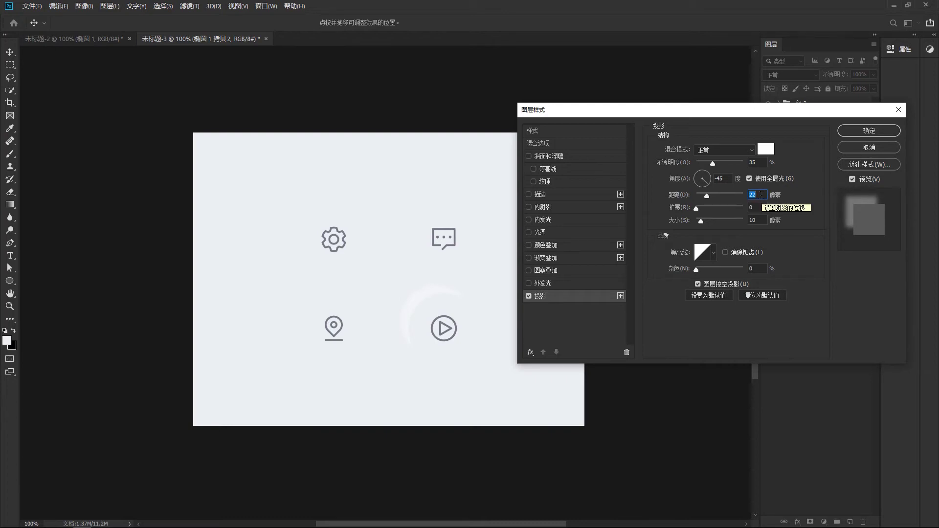
Add a second drop shadow angled at 125° in blue-grey #ced6e1.
left_click(620, 296)
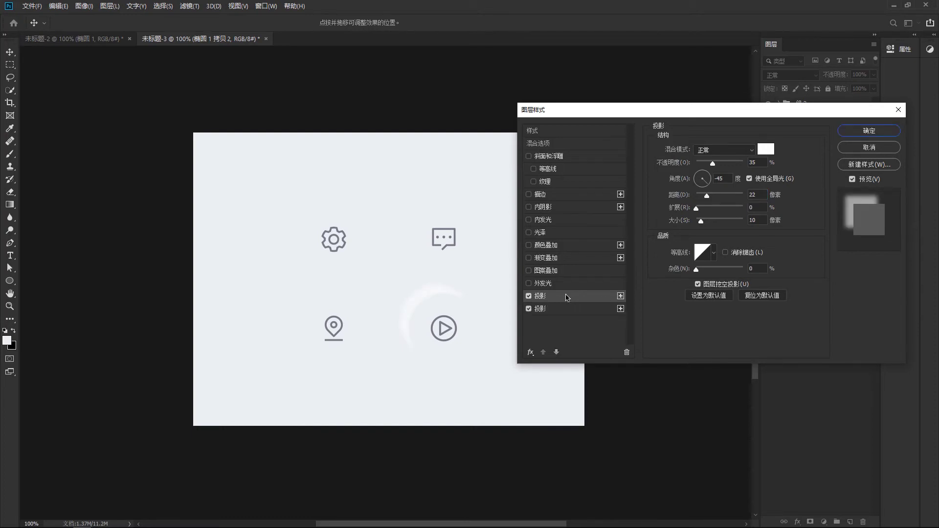
left_click(701, 178)
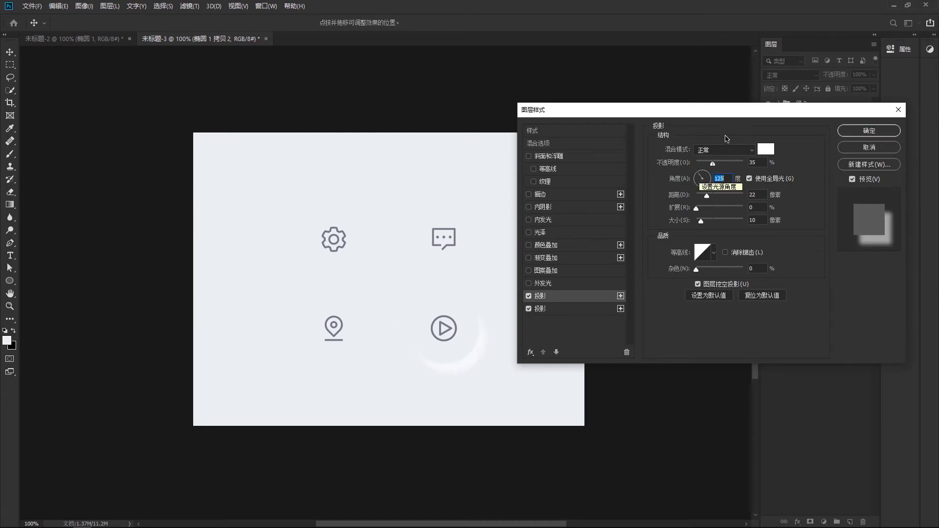
left_click_drag(738, 115, 744, 116)
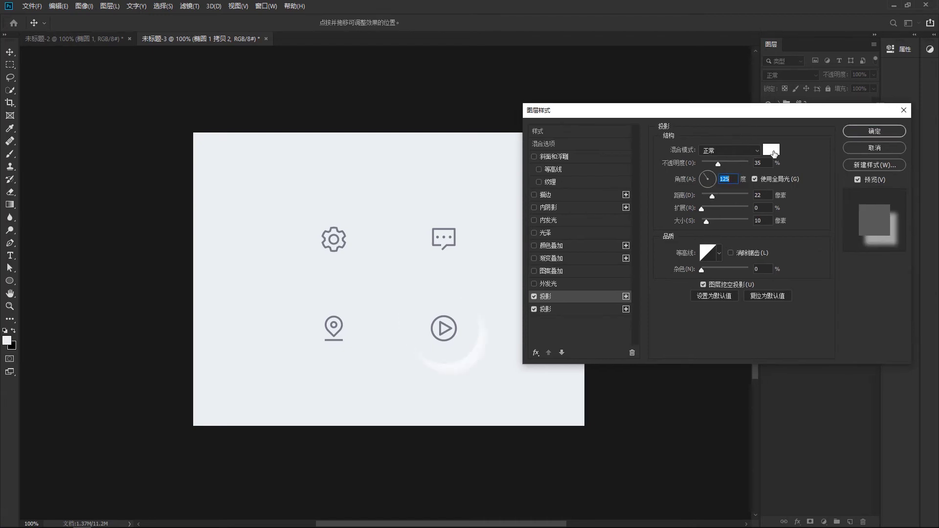
left_click(774, 153)
left_click_drag(647, 159, 658, 159)
type("eceff3")
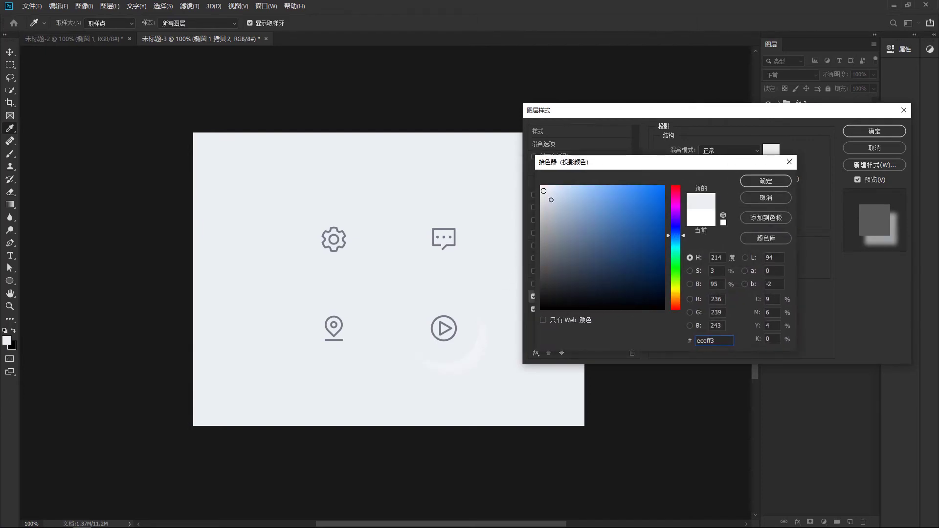
left_click(552, 200)
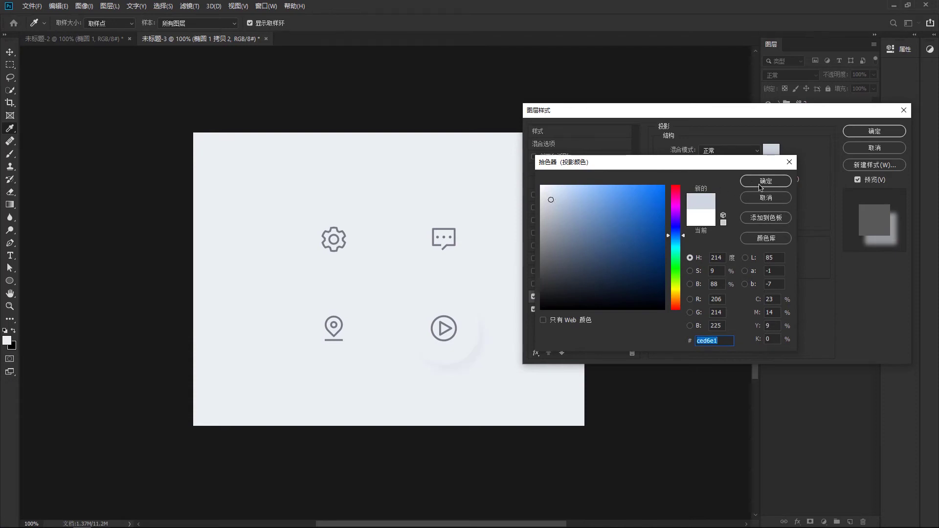
left_click(761, 184)
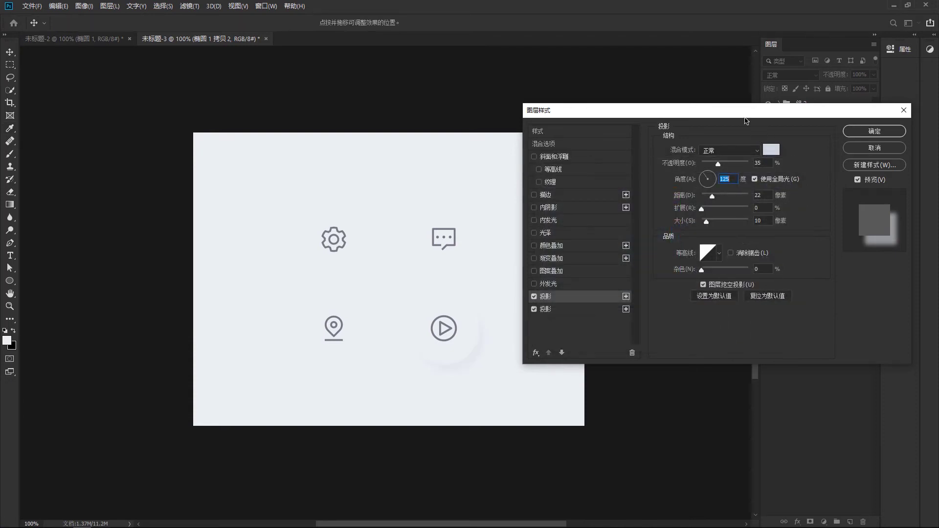
left_click_drag(743, 116, 738, 129)
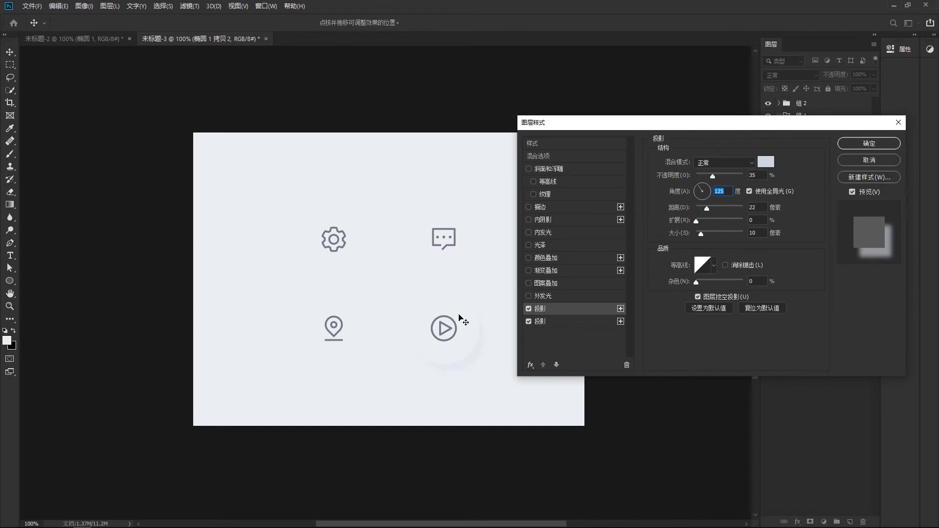
Turn off Use Global Light for the white highlight and angle it about -43° toward the upper left.
left_click(530, 311)
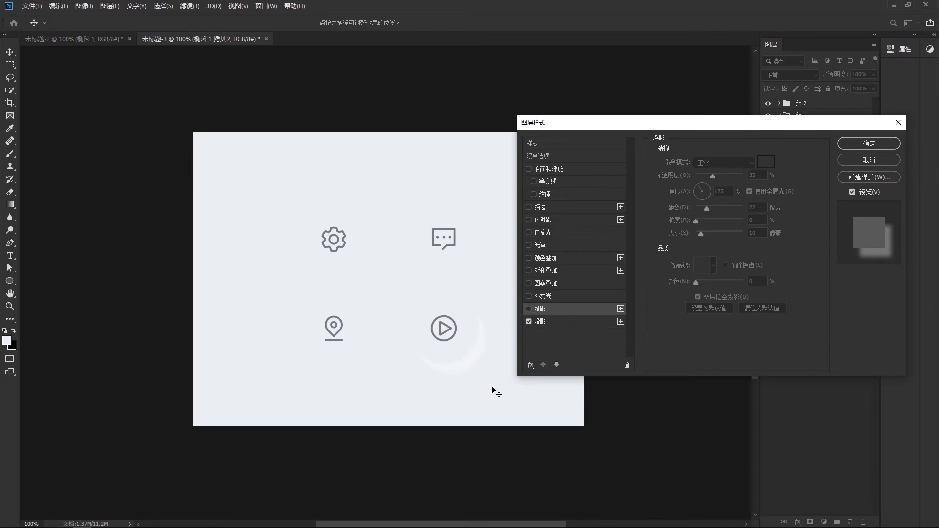
left_click(563, 325)
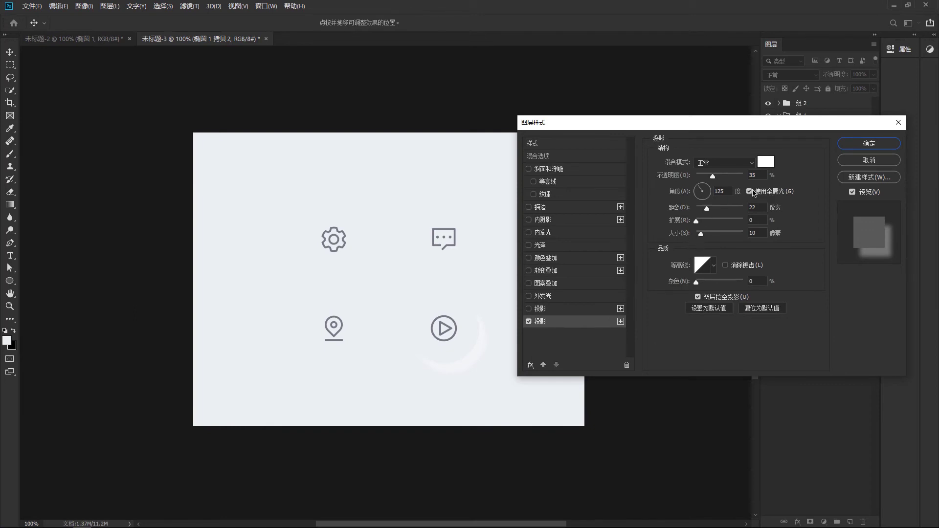
left_click(754, 191)
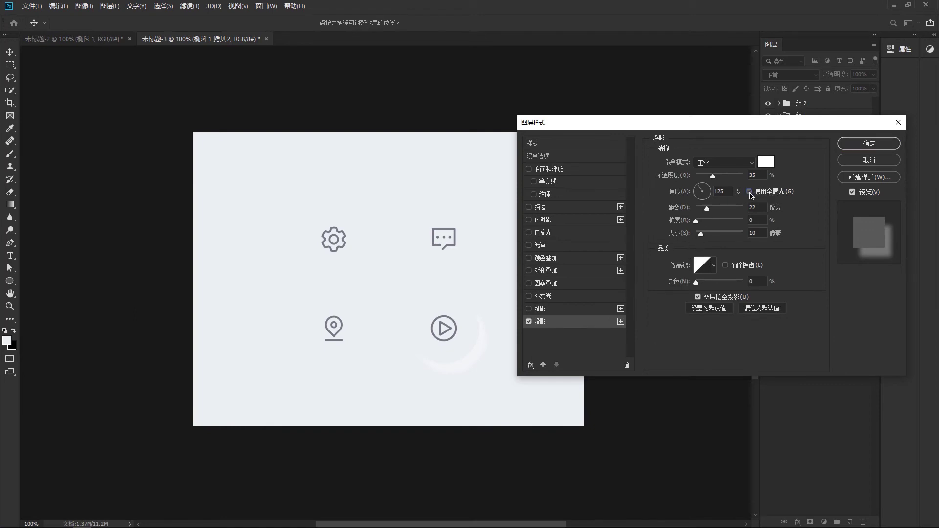
left_click(709, 199)
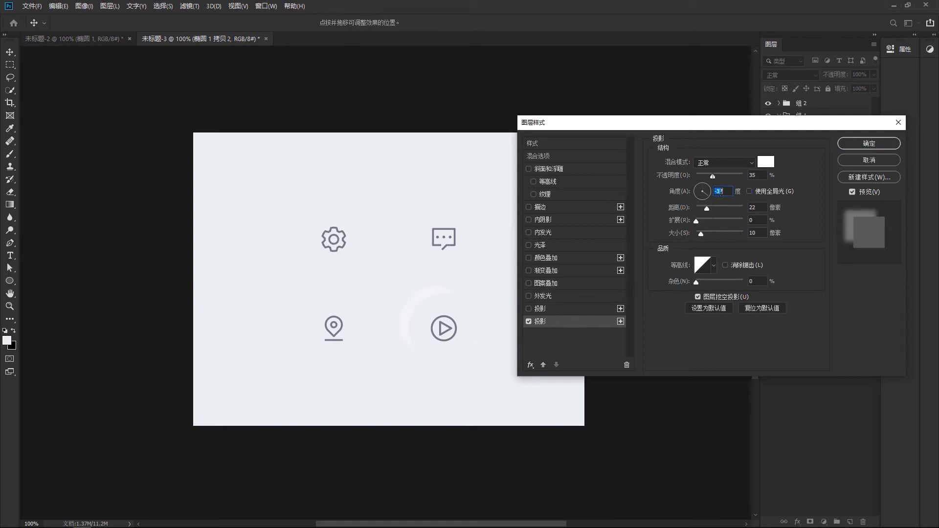
key("Down")
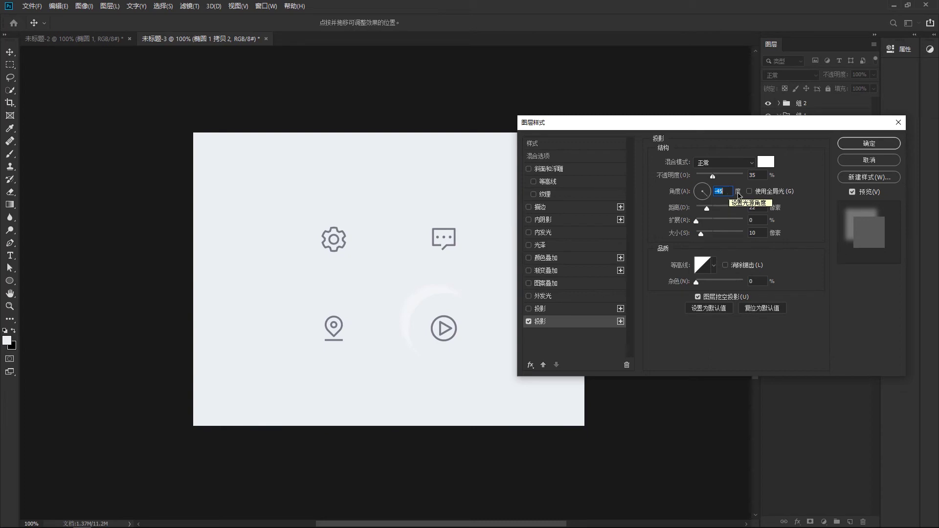
left_click(529, 309)
left_click(540, 311)
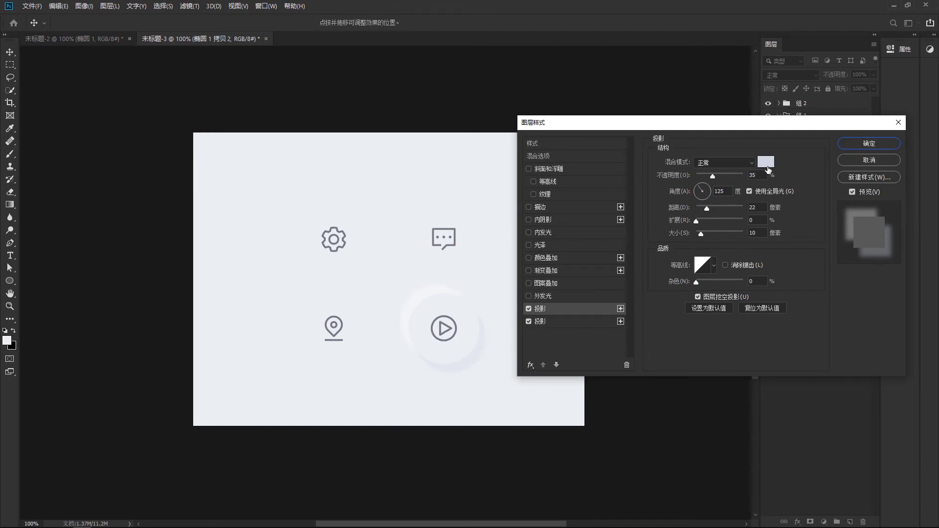
Lighten the dark shadow to a pale blue-grey and increase its blur size.
left_click(766, 162)
left_click(559, 206)
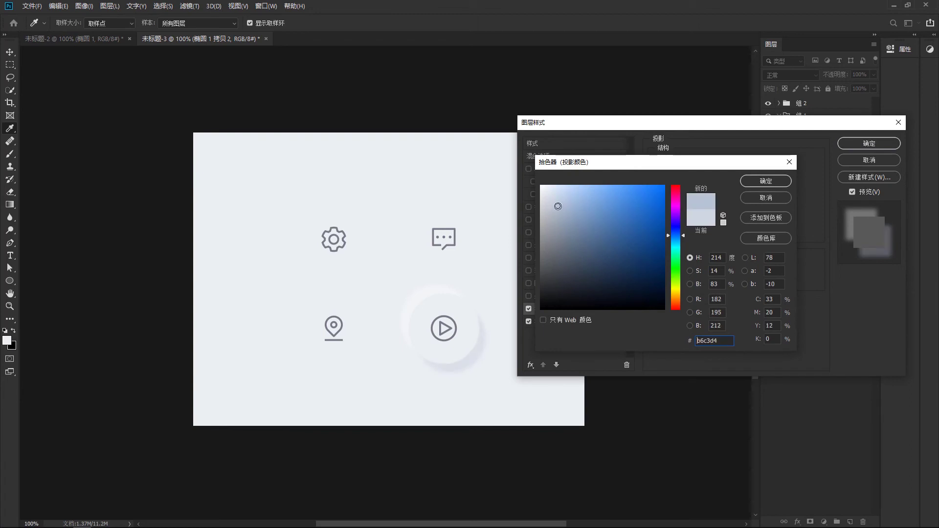
left_click_drag(557, 205, 555, 197)
left_click(764, 181)
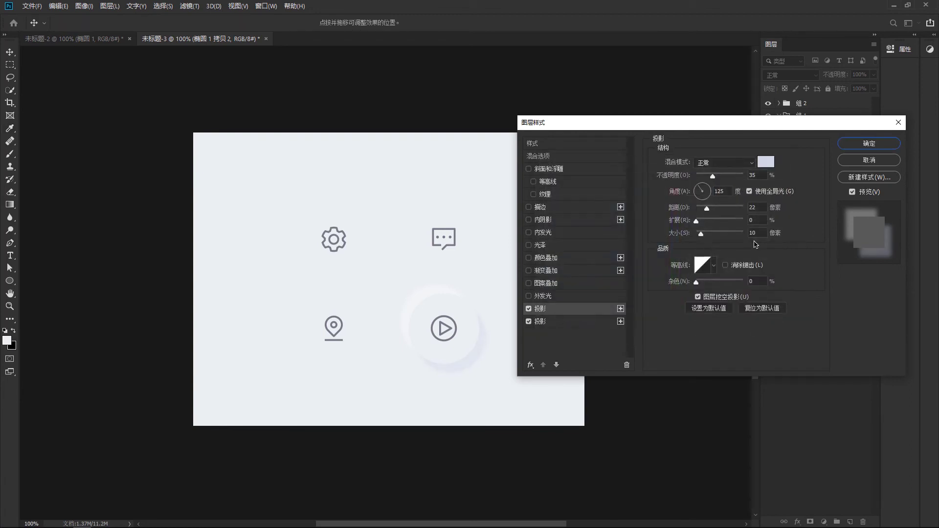
left_click(762, 234)
scroll(762, 231, "up", 5)
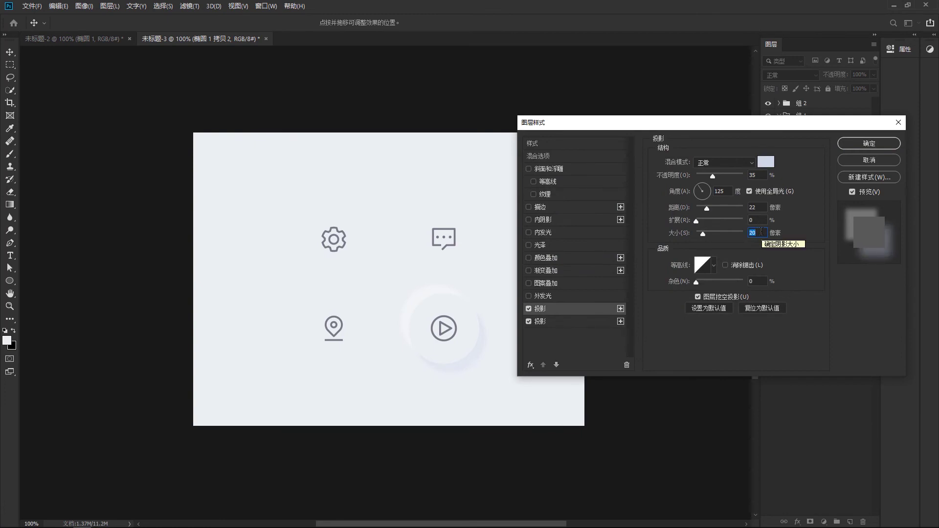
Raise the white highlight's size to 20 px, leave Gradient Overlay off, and apply the style.
left_click(583, 321)
left_click(762, 233)
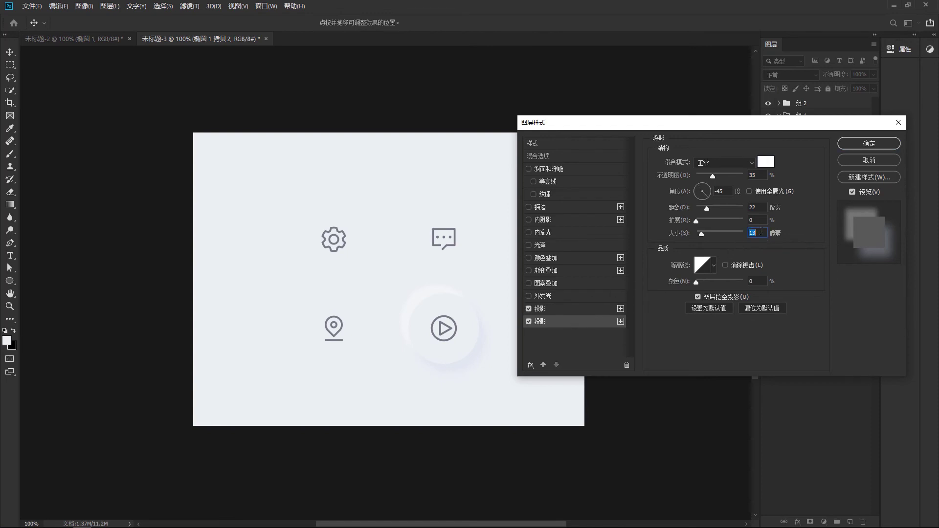
scroll(762, 232, "up", 3)
left_click(546, 270)
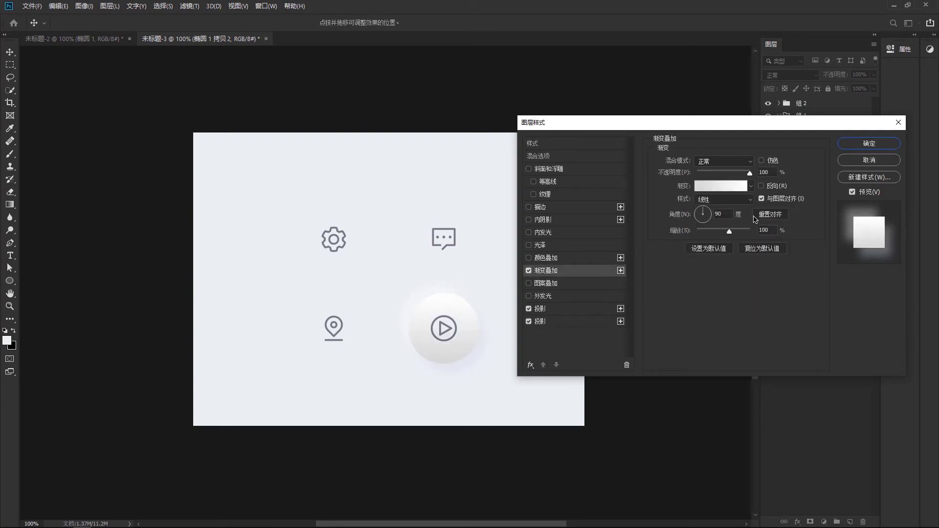
left_click(530, 271)
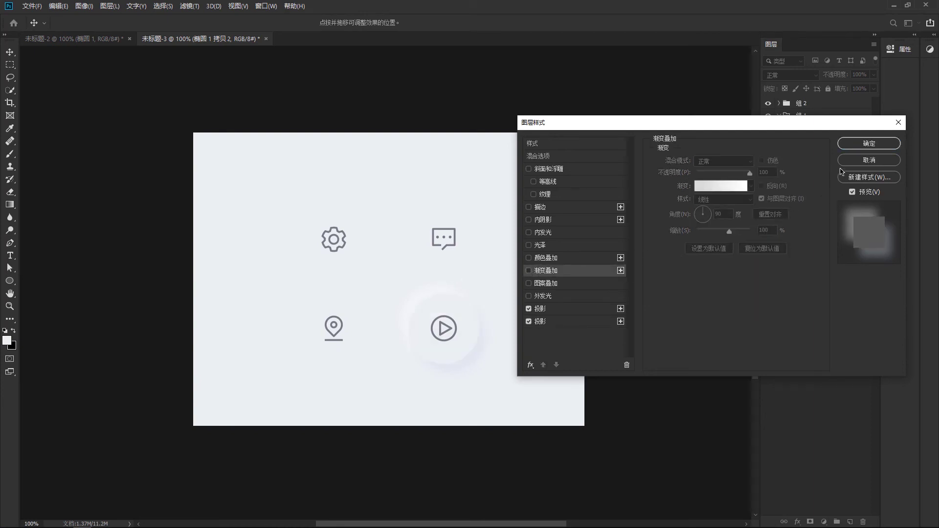
left_click(869, 143)
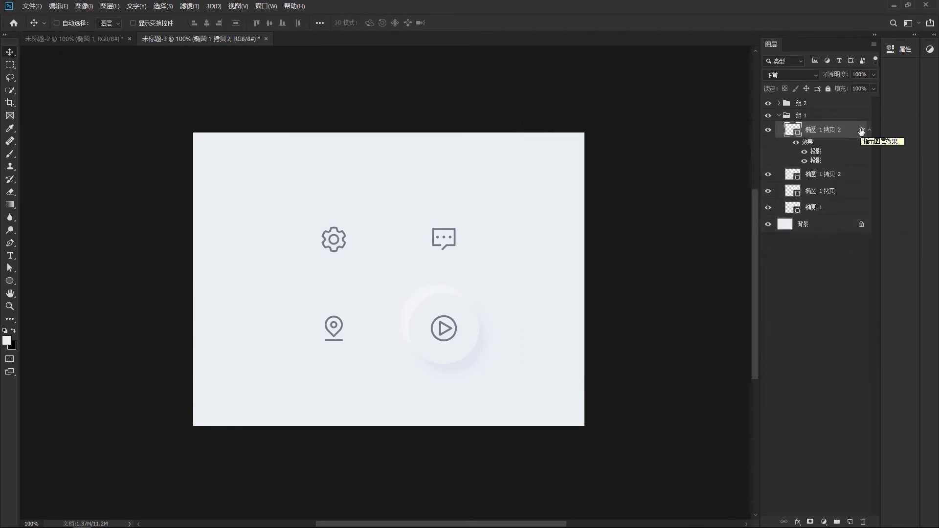
Copy the play circle's layer style and paste it onto the gear, chat and location circles.
right_click(861, 131)
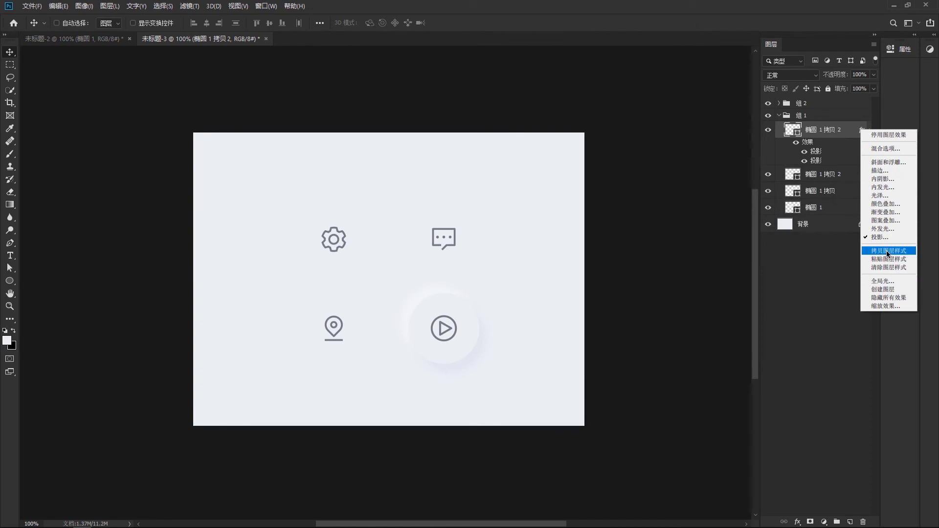
left_click(888, 251)
left_click(839, 176)
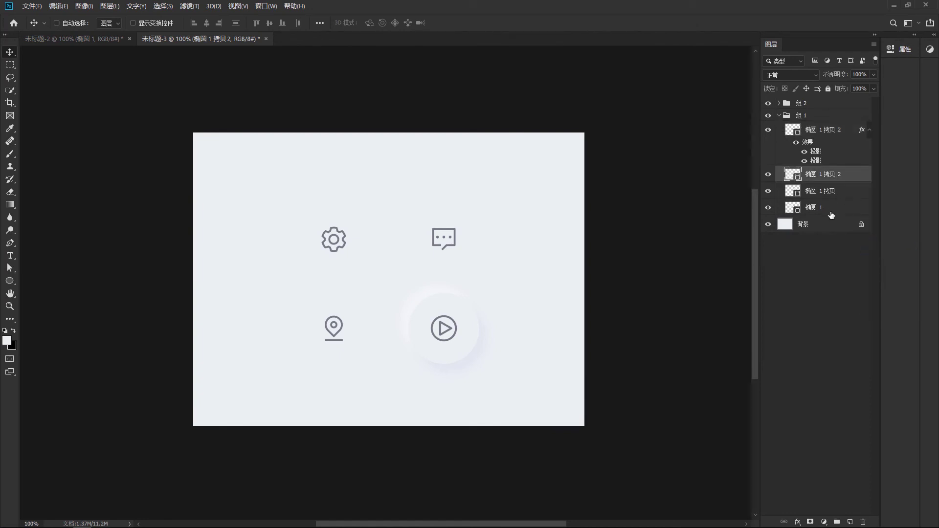
left_click(832, 215, "shift")
right_click(856, 184)
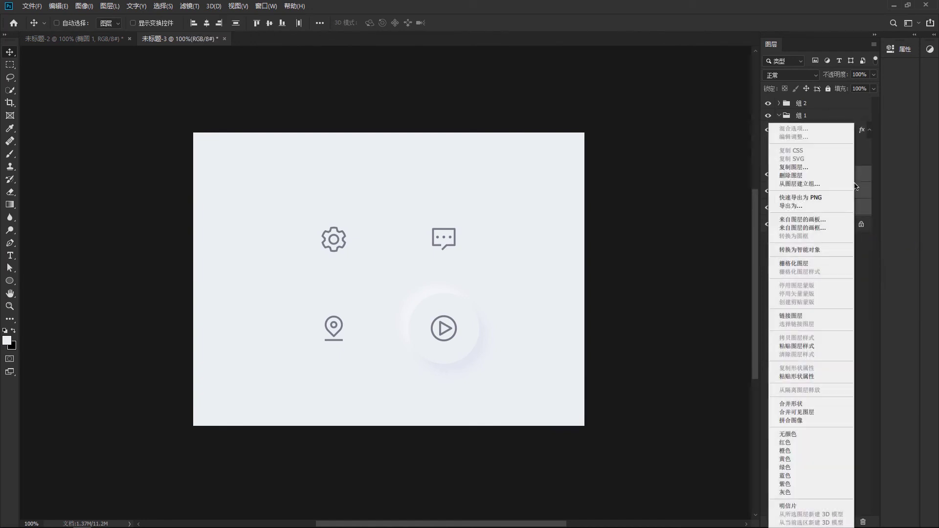
left_click(797, 346)
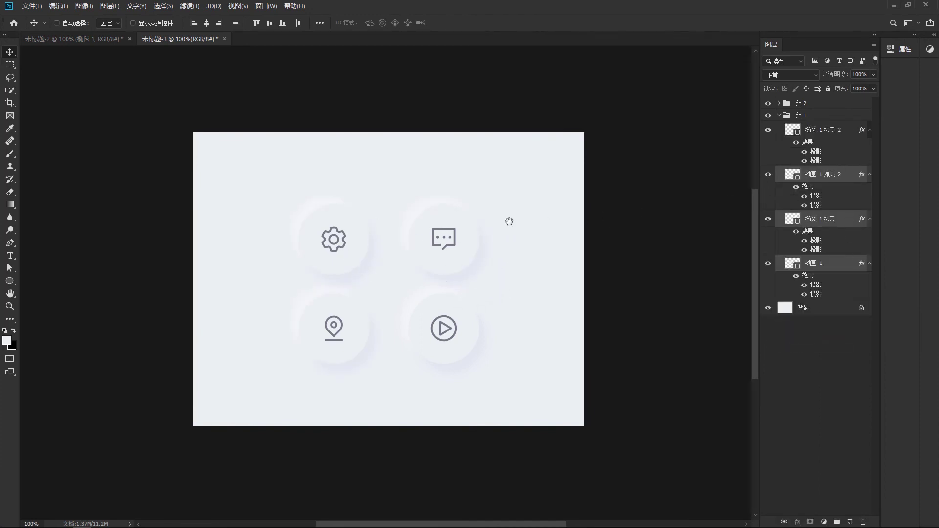
left_click_drag(509, 221, 512, 226)
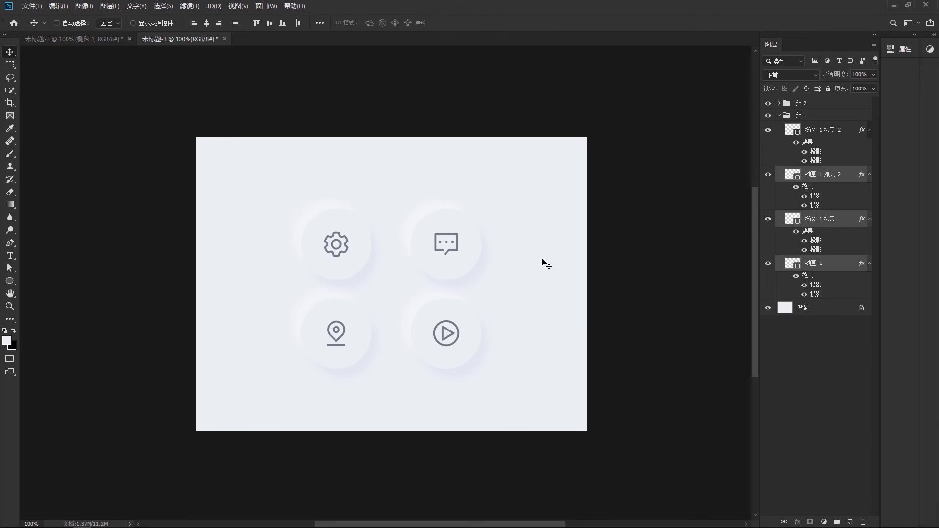
Open Layer Style for the 椭圆 1 拷贝 2 circle and add two extra Drop Shadow copies.
left_click(851, 178)
double_click(851, 179)
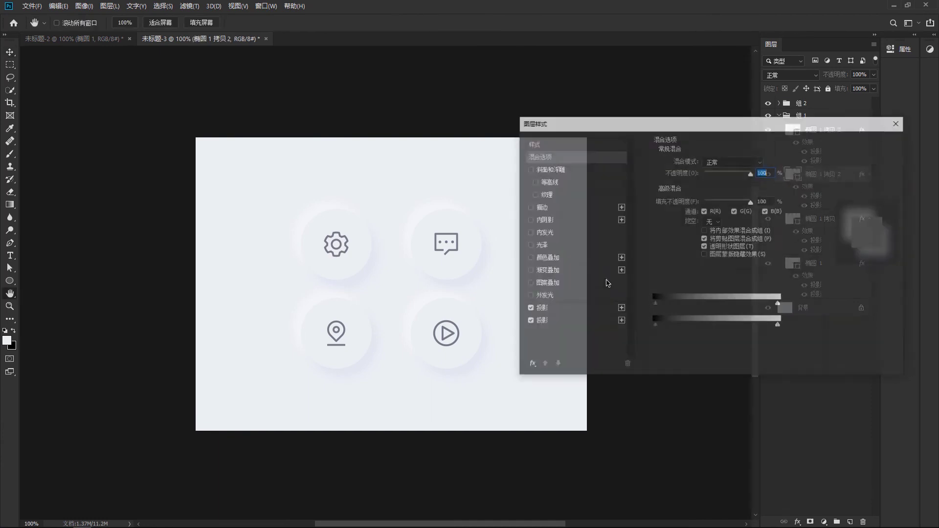
left_click(553, 323)
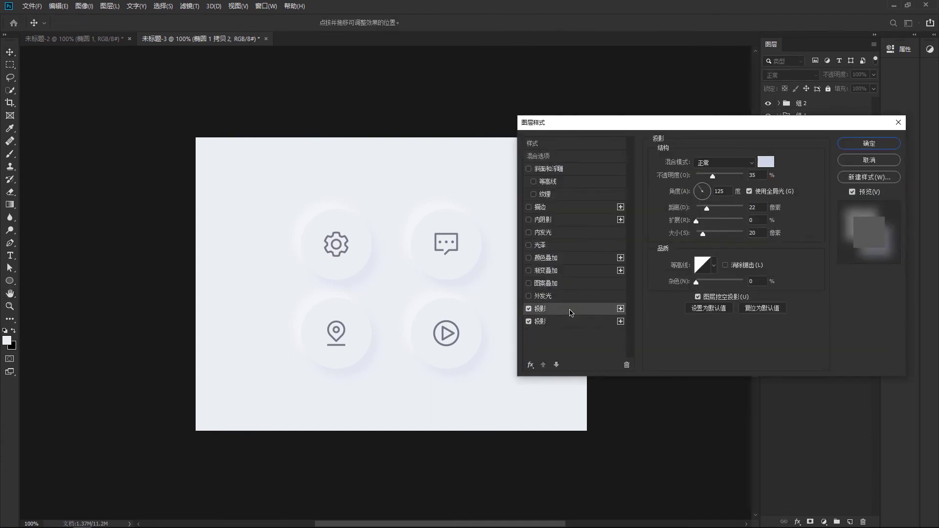
left_click(621, 308)
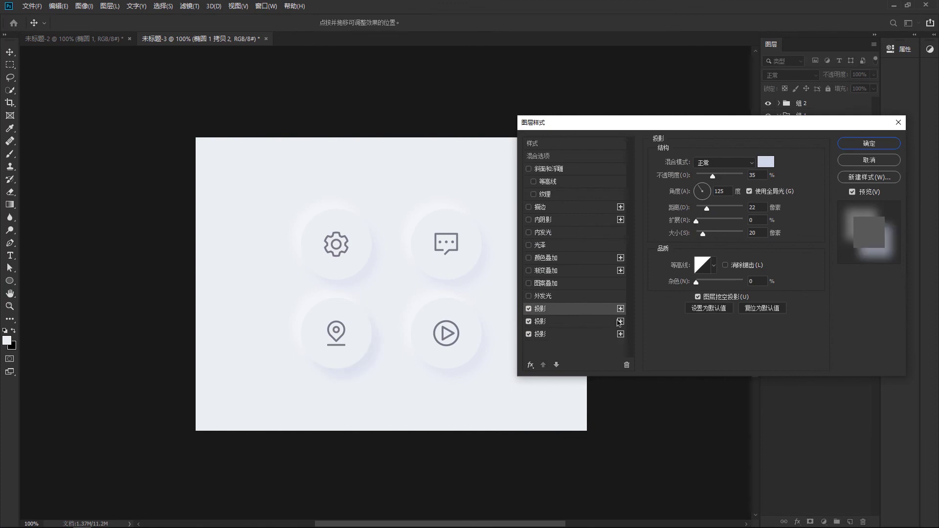
left_click(621, 309)
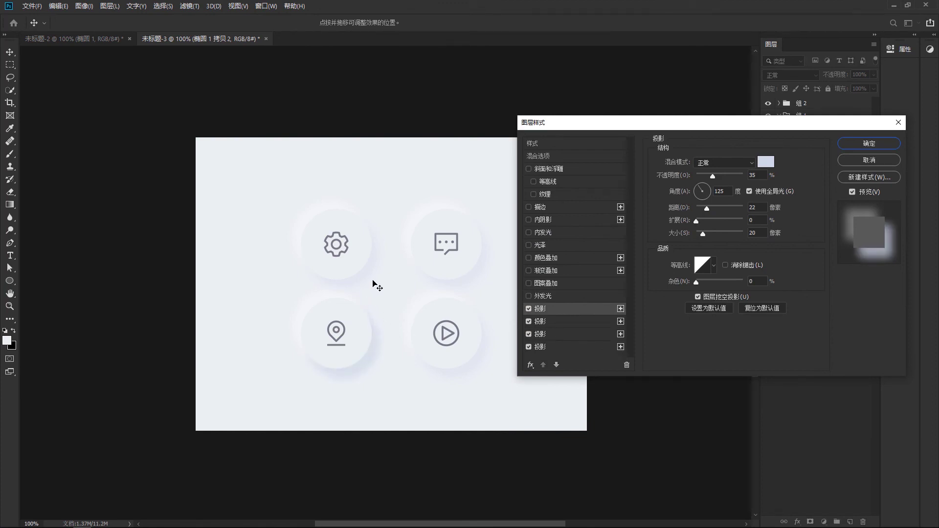
left_click_drag(661, 126, 590, 119)
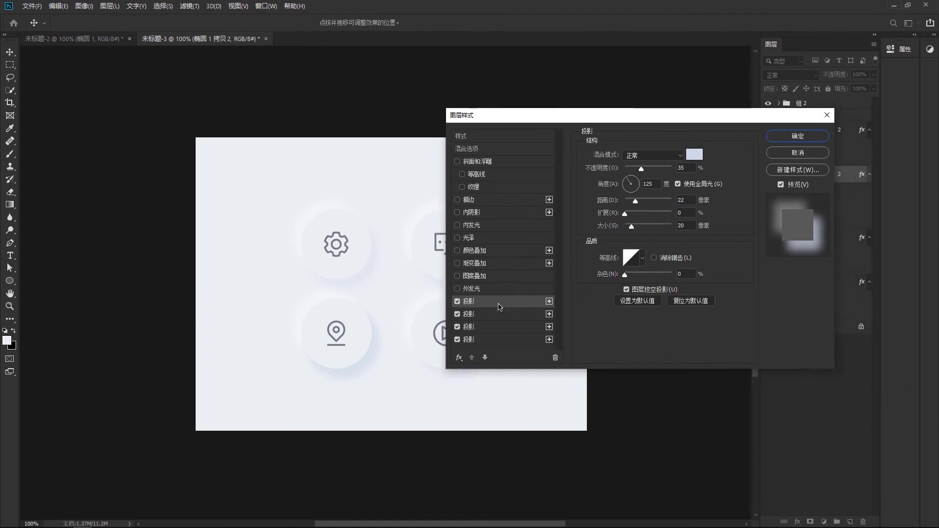
Delete the extra drop shadows, then reorder the two remaining shadows and restore their original order.
left_click(555, 359)
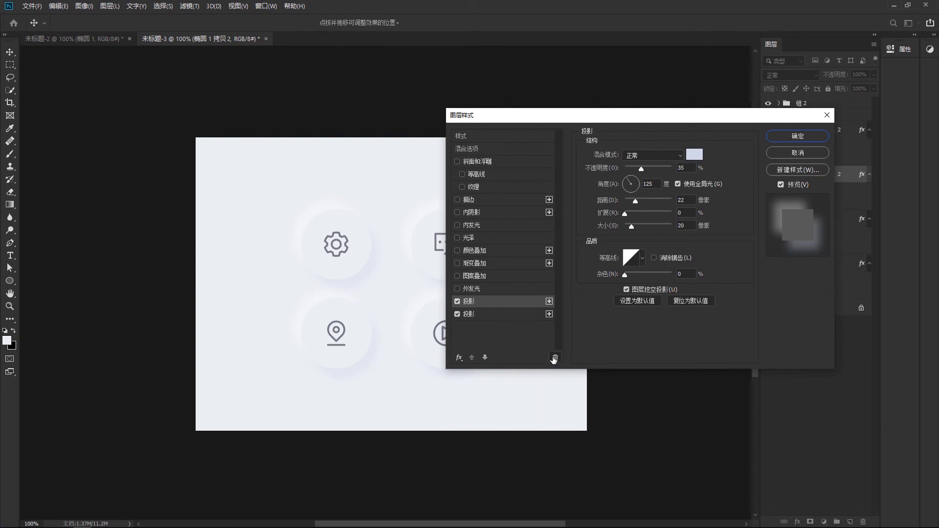
left_click(485, 359)
left_click(471, 359)
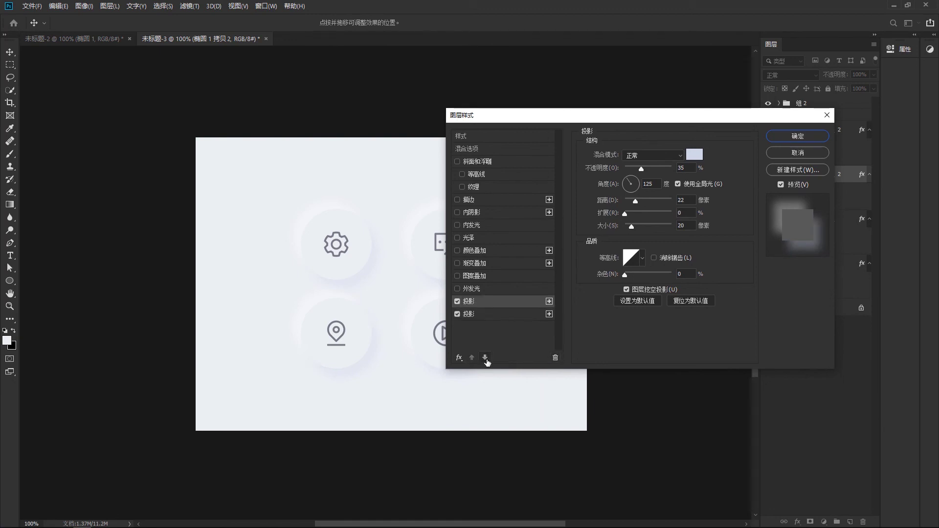
left_click(473, 359)
left_click(486, 359)
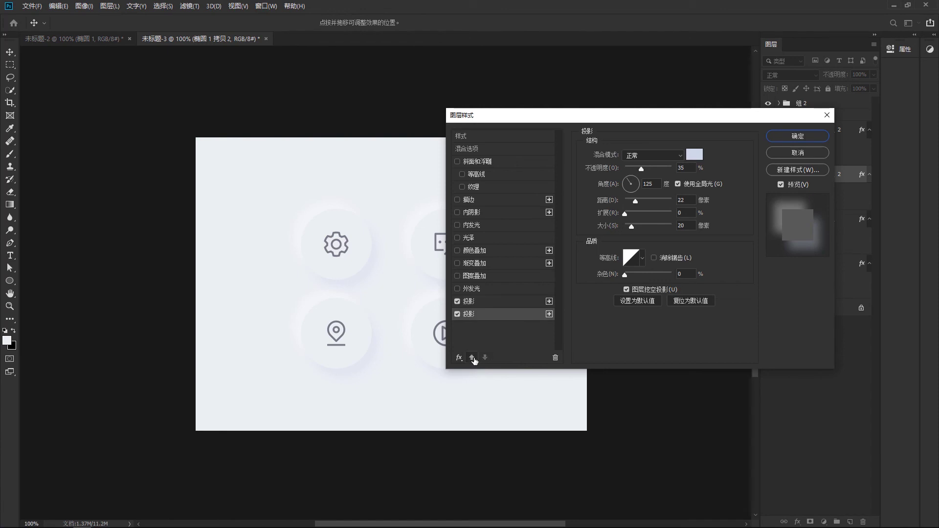
left_click(485, 359)
left_click(472, 360)
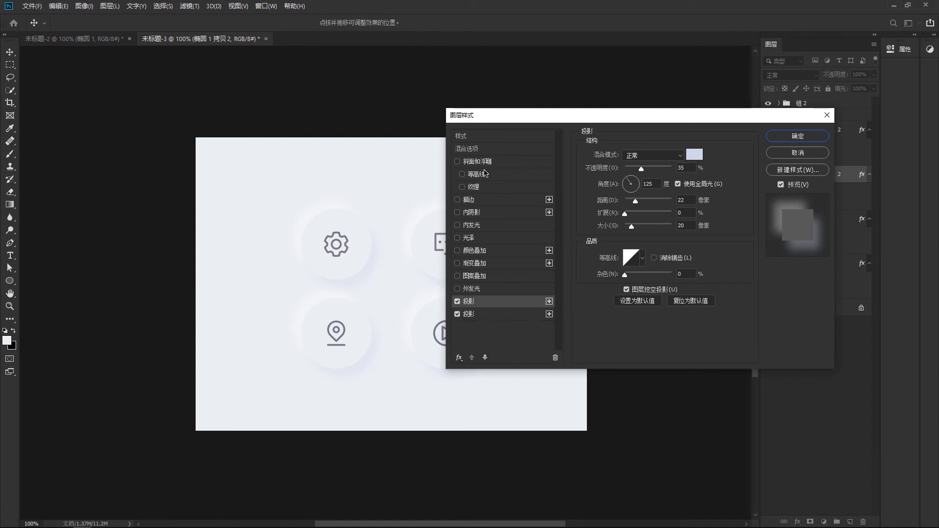
left_click(459, 359)
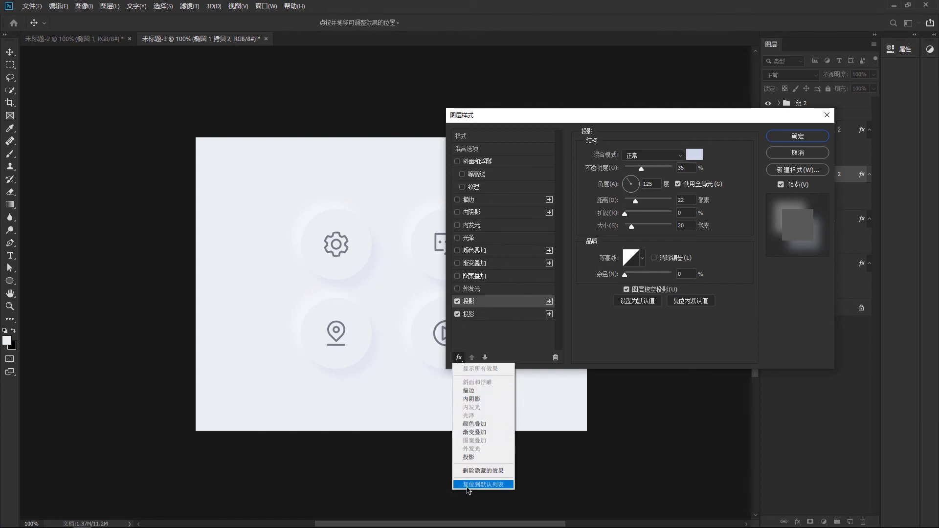
Reset the effects list to default, cancel Layer Style to keep both shadows, and pan the canvas.
left_click(496, 485)
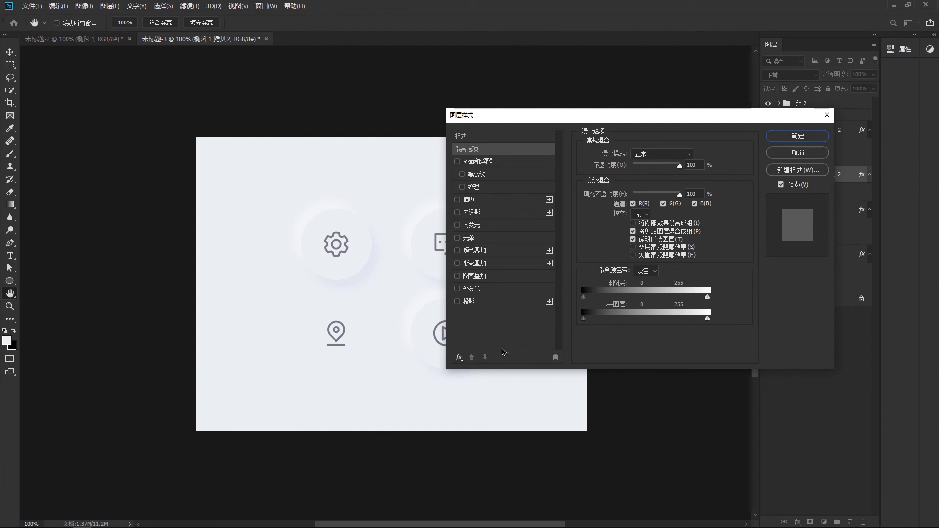
left_click(794, 154)
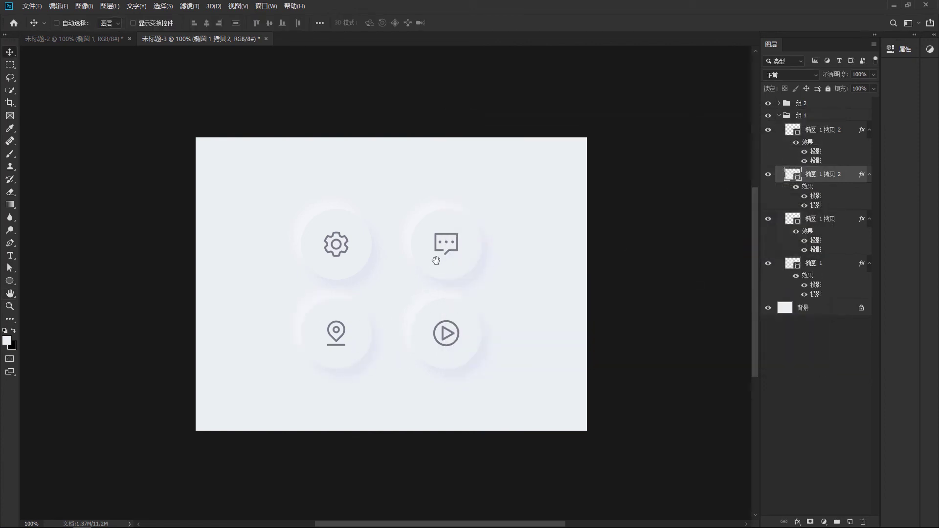
left_click_drag(436, 257, 461, 264)
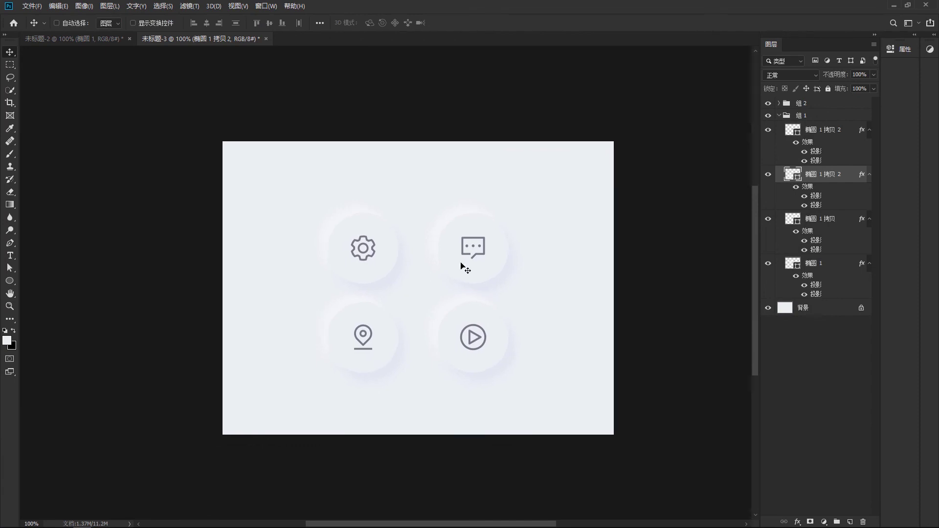